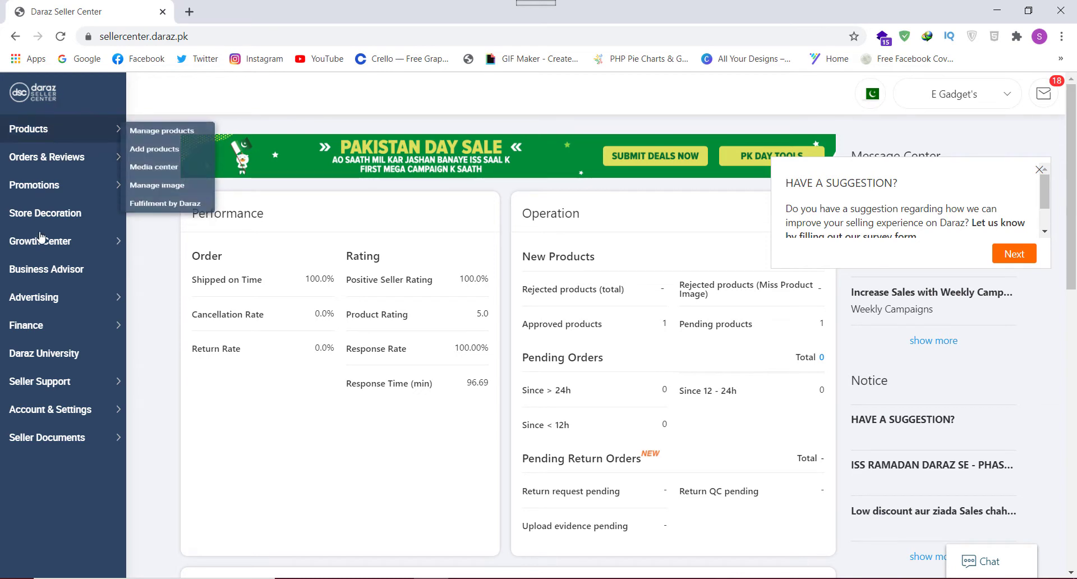
- Start a new product listing and name the product "Customized Brass pen - Customize it with your Name - Best for Gifts"
{"action": "mouse_move", "coordinate": [19, 136]}
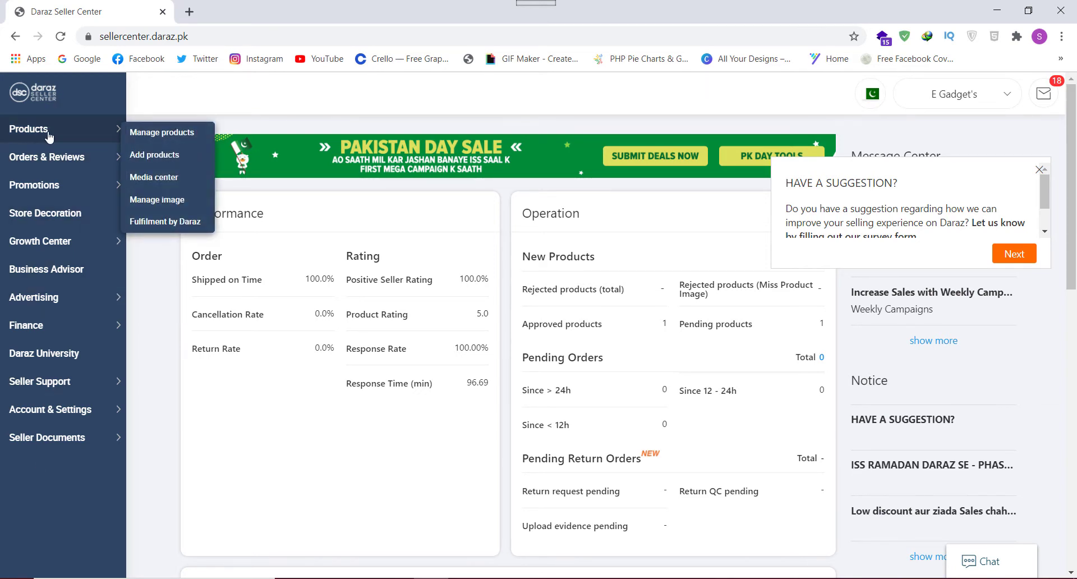
{"action": "left_click", "coordinate": [166, 160]}
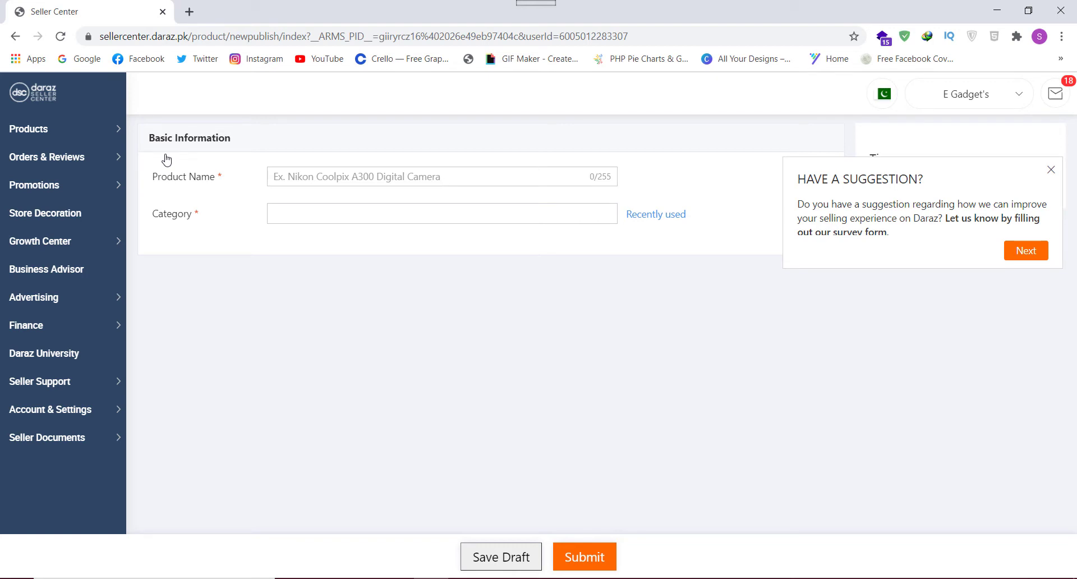
{"action": "left_click", "coordinate": [314, 178]}
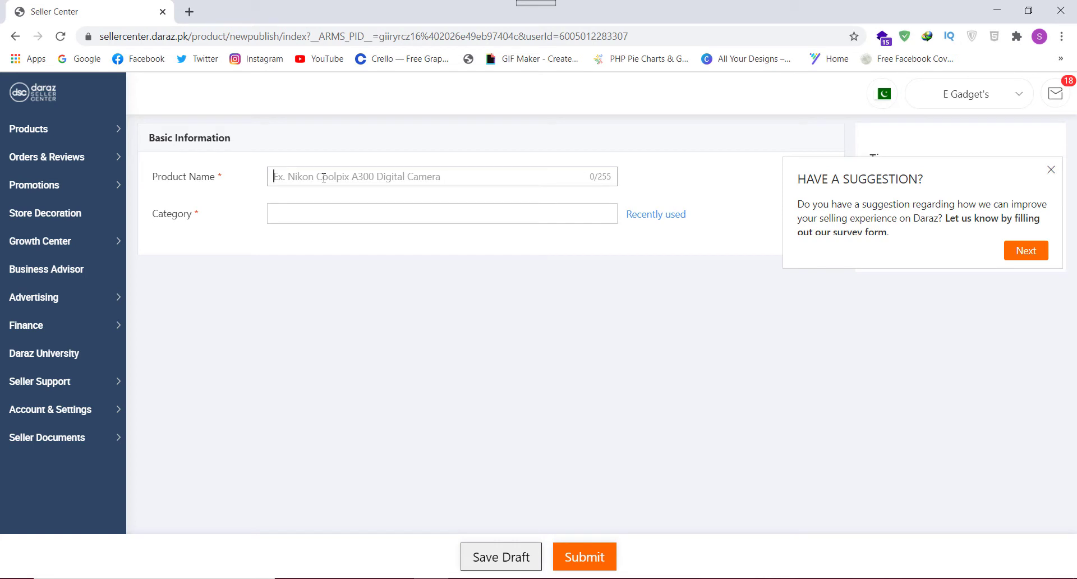
{"action": "type", "text": "Cu"}
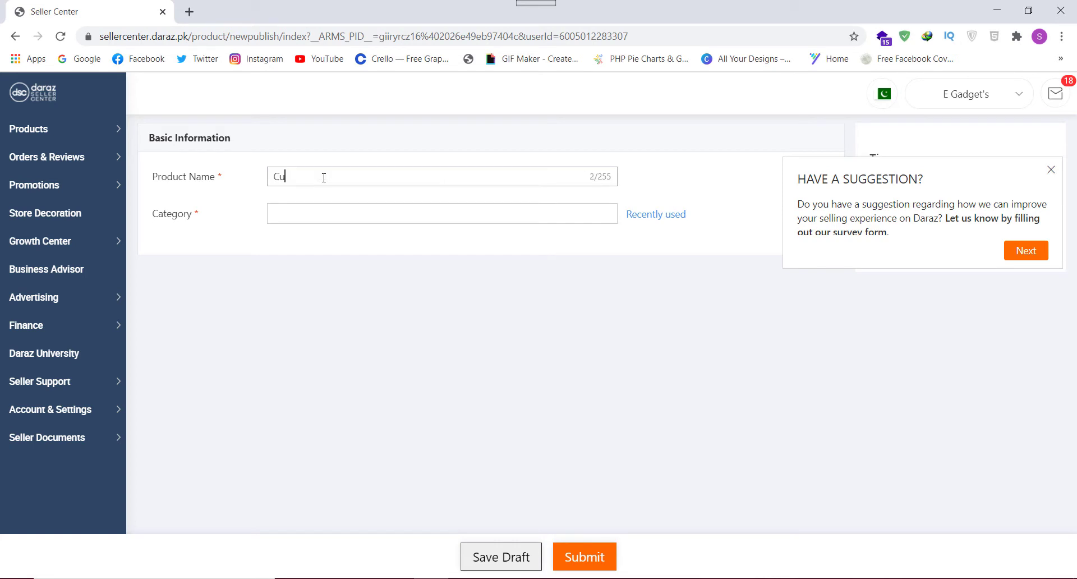
{"action": "type", "text": "stomized Brass pen - Customize i"}
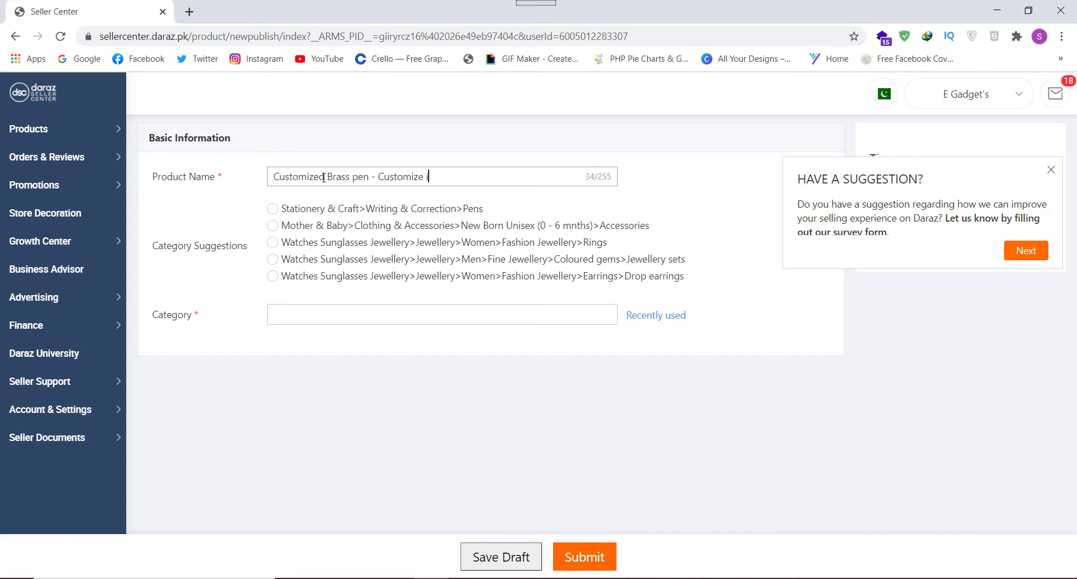
{"action": "type", "text": "t with your Nam e"}
{"action": "key", "text": "BackSpace"}
{"action": "key", "text": "BackSpace"}
{"action": "type", "text": "e -"}
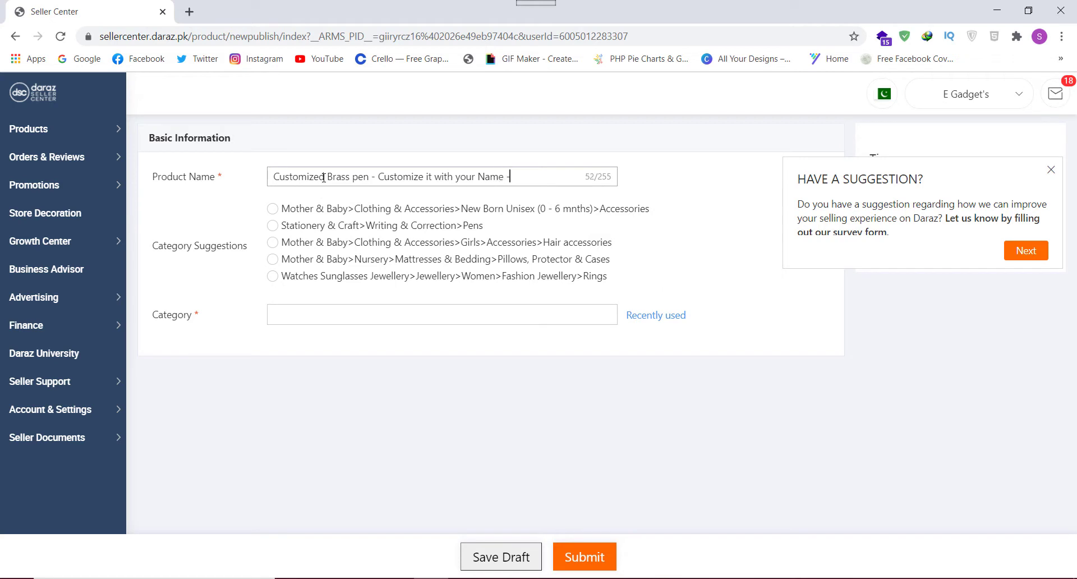
{"action": "type", "text": " Best "}
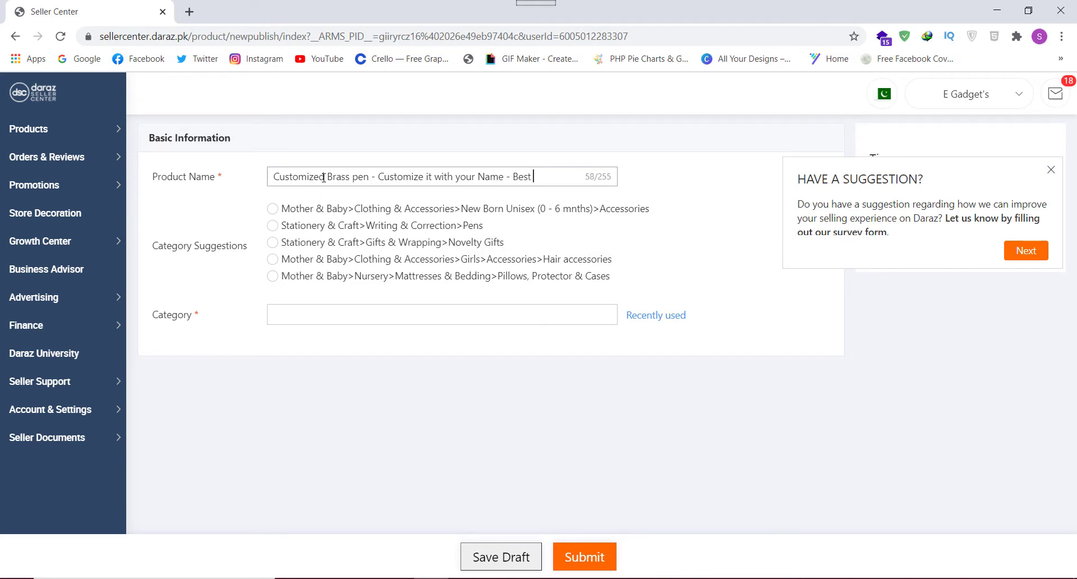
{"action": "type", "text": "for Gifts"}
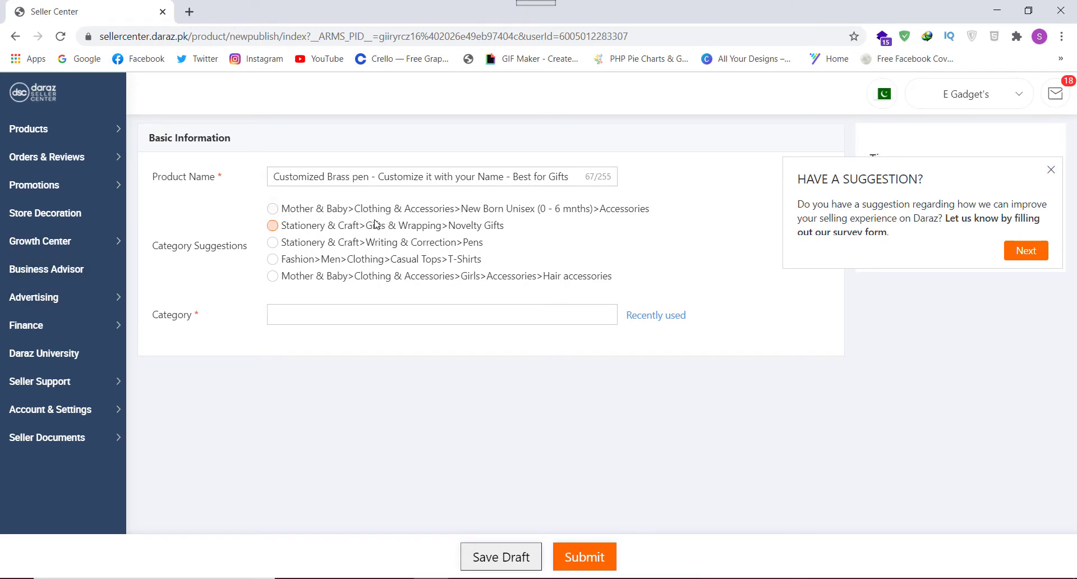
- Set the product's category to Stationery & Craft / Writing & Correction / Pens
{"action": "left_click", "coordinate": [452, 242]}
{"action": "left_click", "coordinate": [324, 319]}
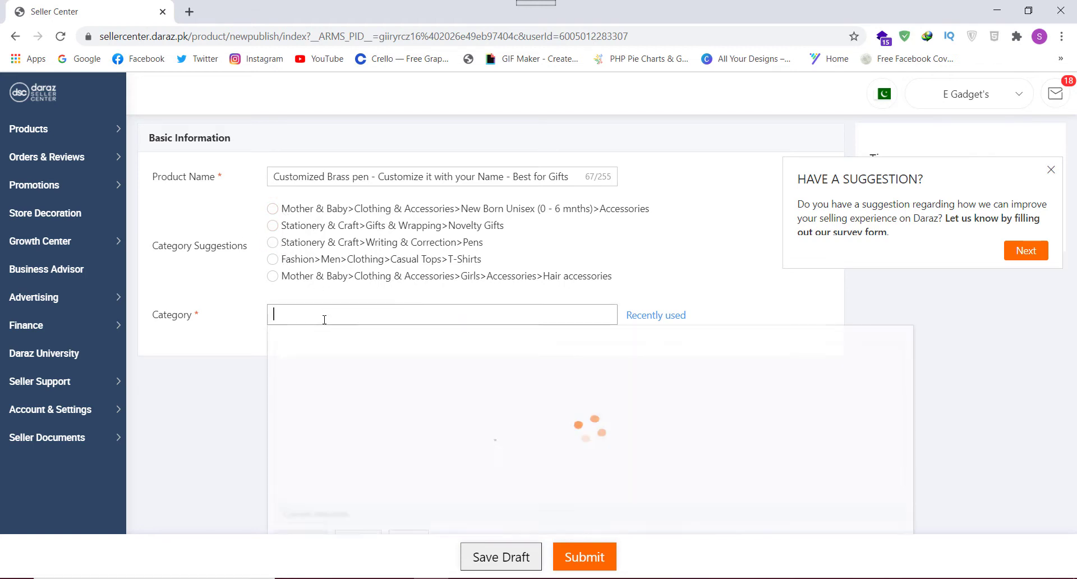
{"action": "scroll", "coordinate": [339, 359], "scroll_direction": "down", "scroll_amount": 1}
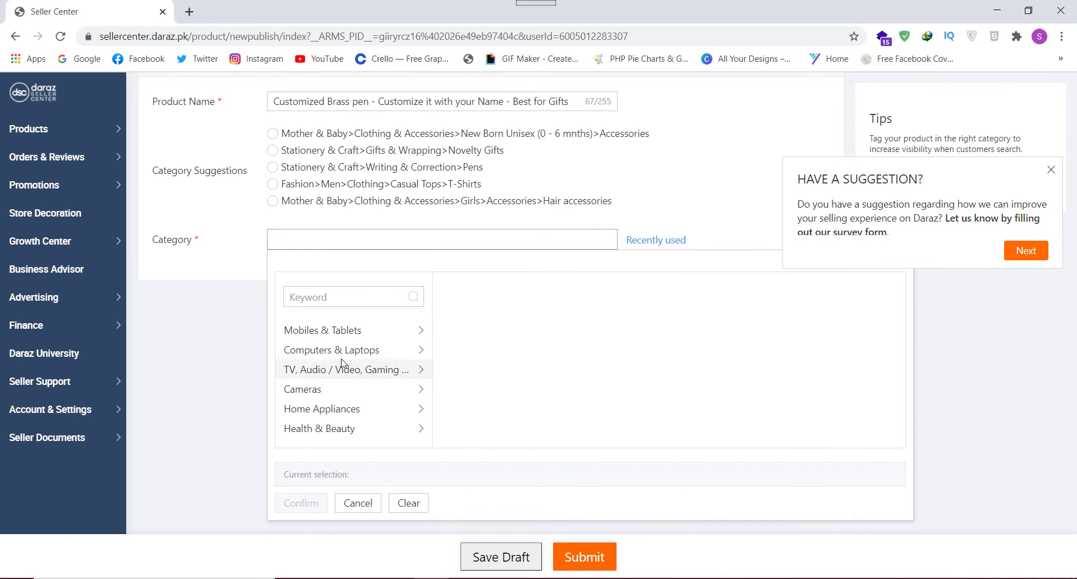
{"action": "left_click", "coordinate": [330, 296]}
{"action": "type", "text": "sta"}
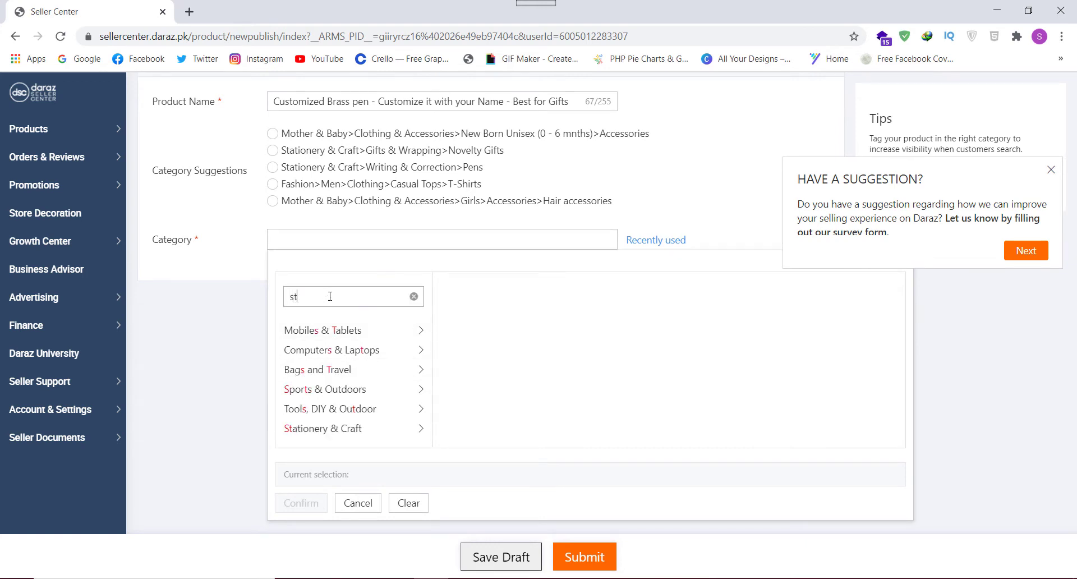
{"action": "left_click", "coordinate": [350, 370]}
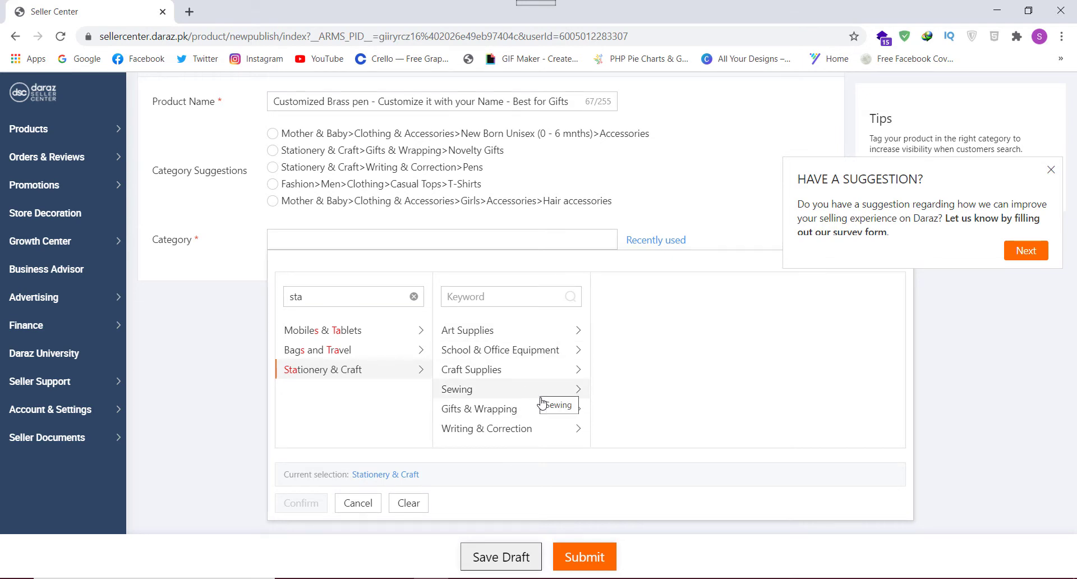
{"action": "left_click", "coordinate": [512, 432]}
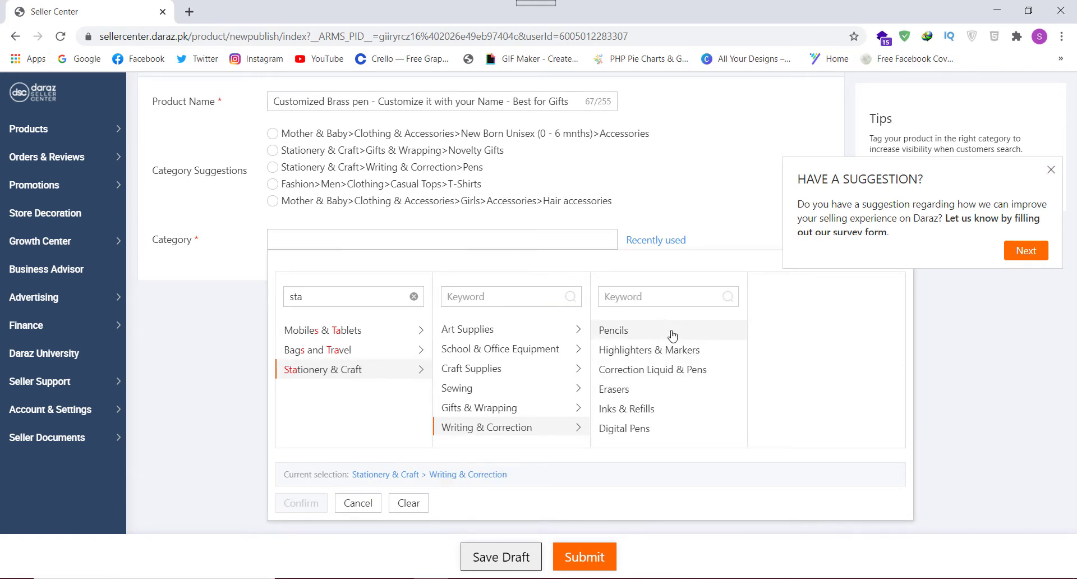
{"action": "scroll", "coordinate": [673, 377], "scroll_direction": "down", "scroll_amount": 2}
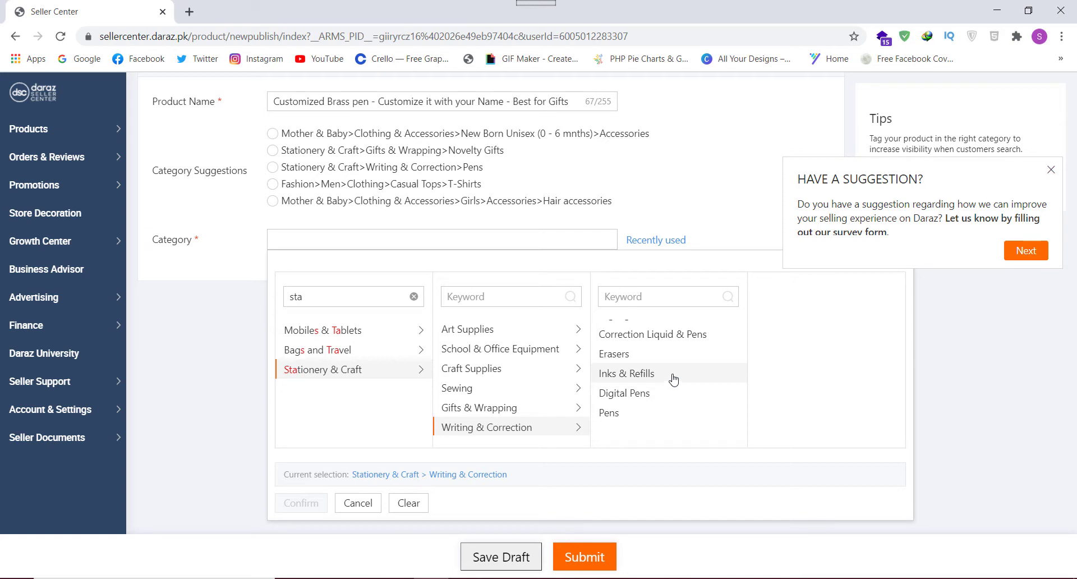
{"action": "left_click", "coordinate": [628, 414]}
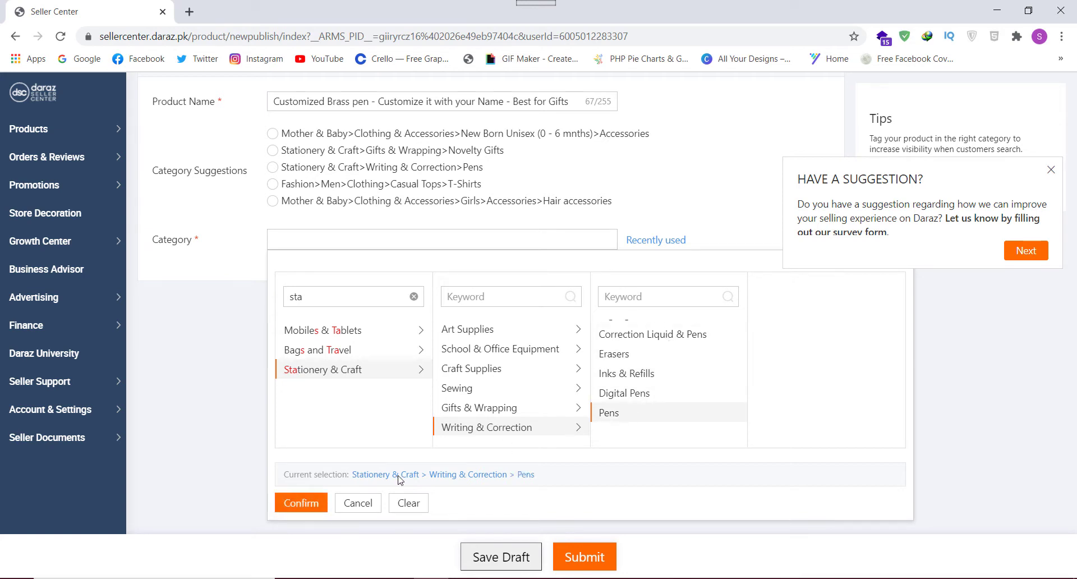
{"action": "left_click", "coordinate": [308, 504]}
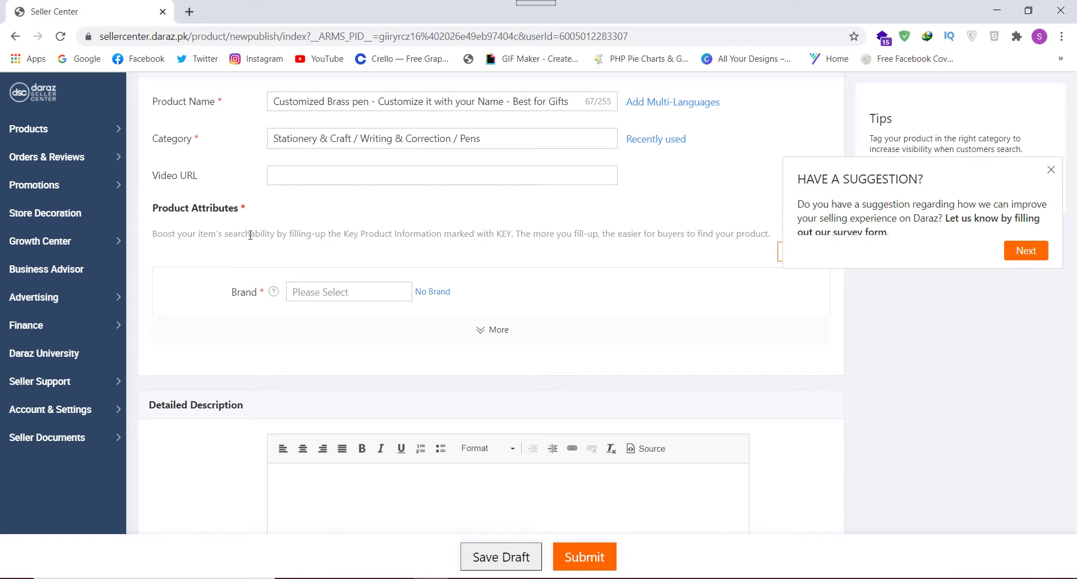
- Set the product's brand to Foucs
{"action": "left_click", "coordinate": [330, 293]}
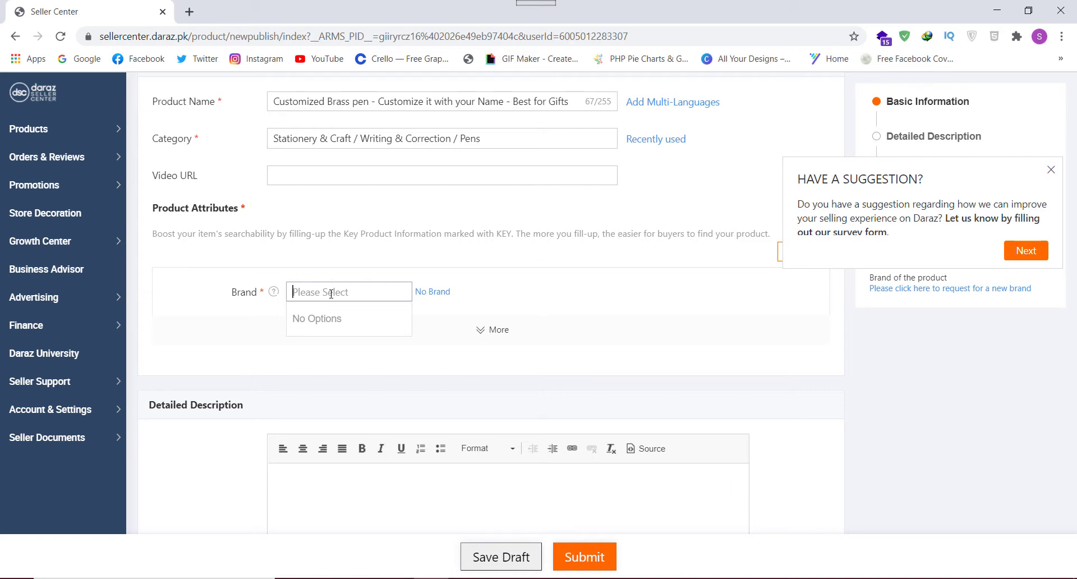
{"action": "left_click", "coordinate": [438, 294]}
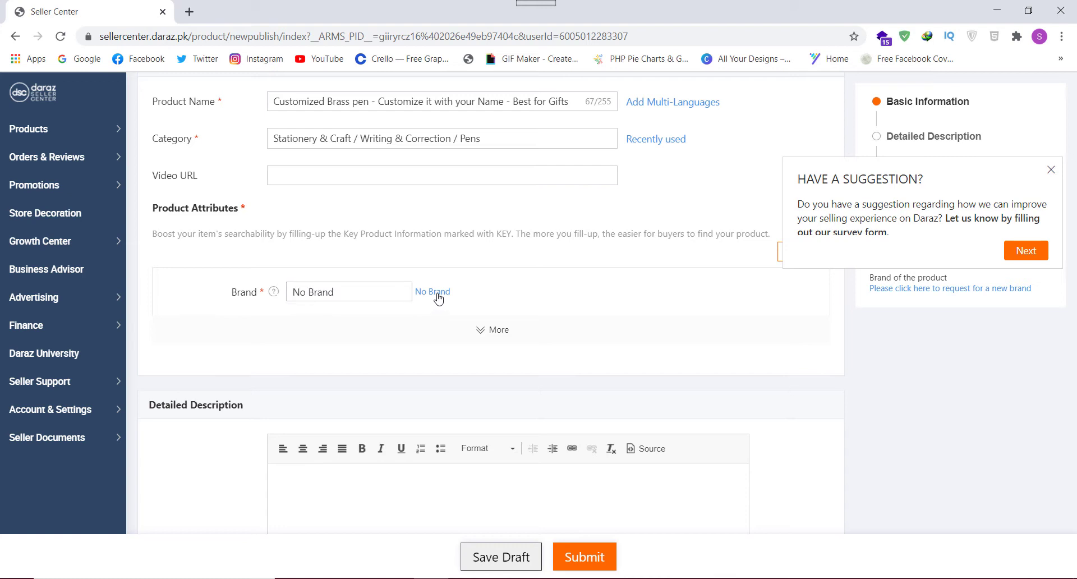
{"action": "left_click", "coordinate": [387, 291]}
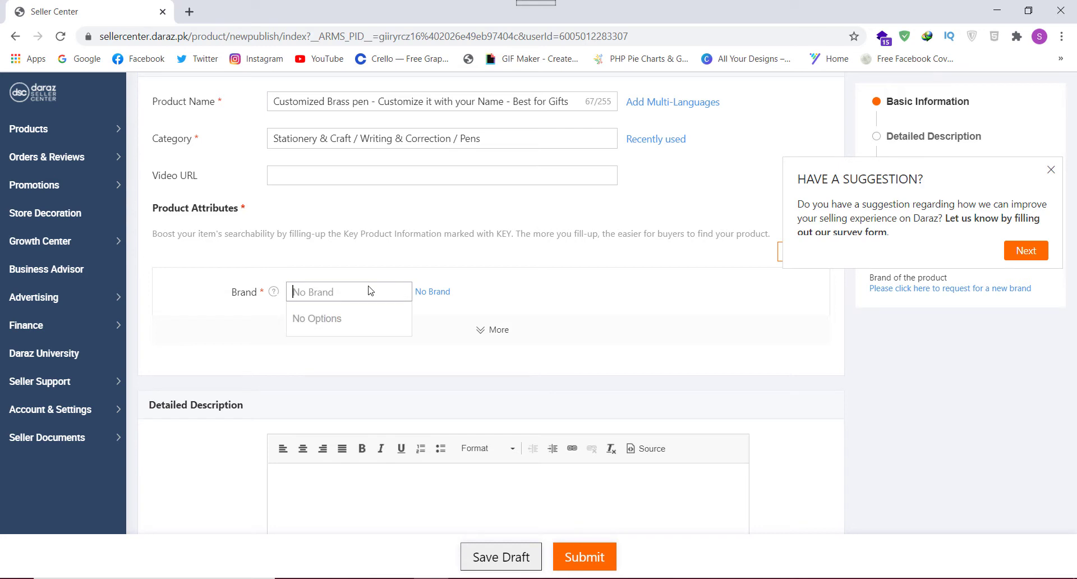
{"action": "type", "text": "foucs"}
{"action": "left_click", "coordinate": [337, 344]}
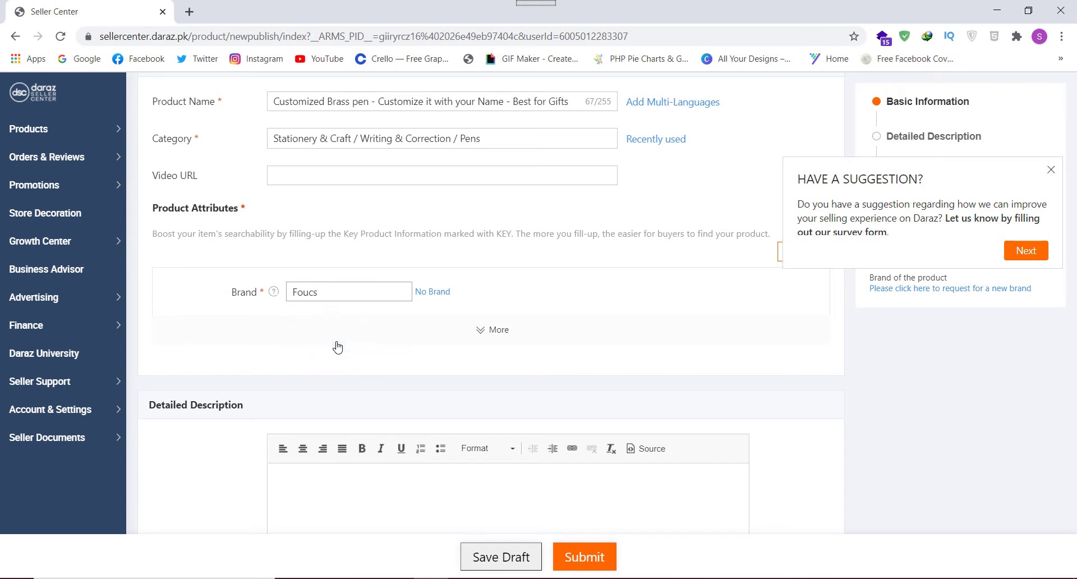
- Expand the additional product attributes and set the number of pieces in the set to 1
{"action": "scroll", "coordinate": [526, 335], "scroll_direction": "down", "scroll_amount": 2}
{"action": "left_click", "coordinate": [503, 230]}
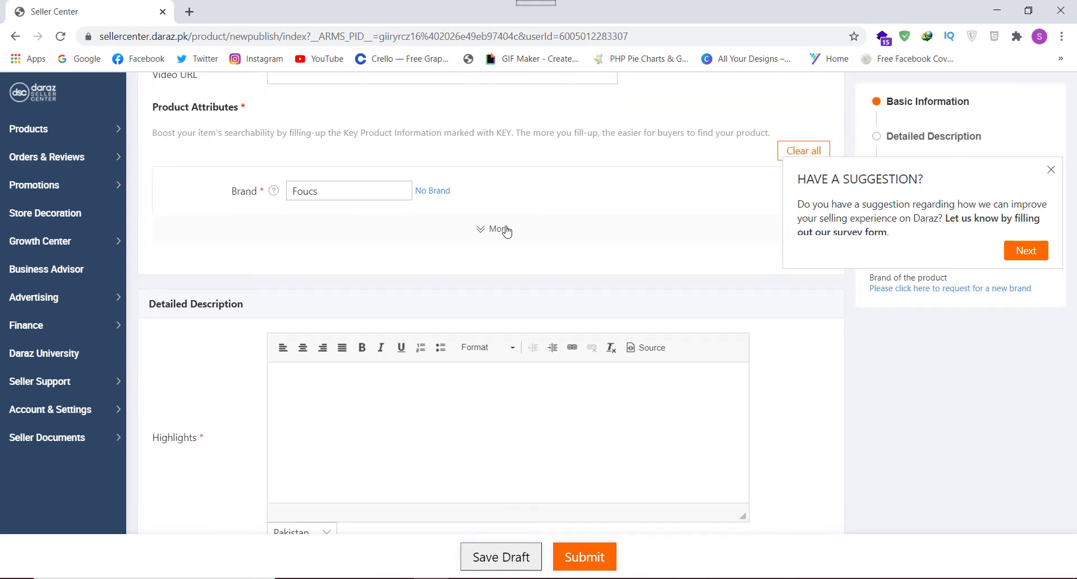
{"action": "scroll", "coordinate": [512, 265], "scroll_direction": "down", "scroll_amount": 1}
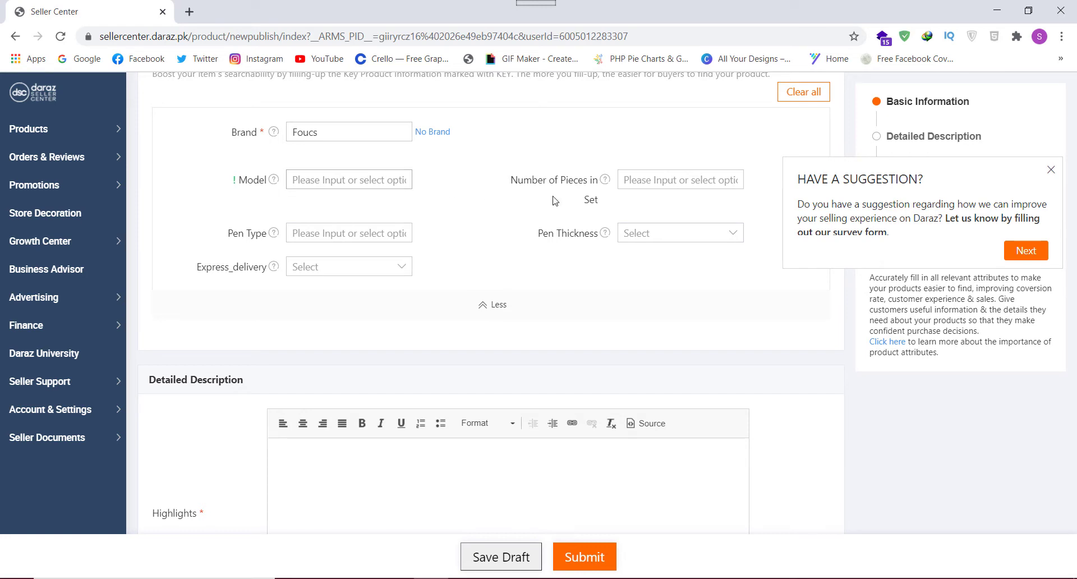
{"action": "left_click", "coordinate": [653, 179]}
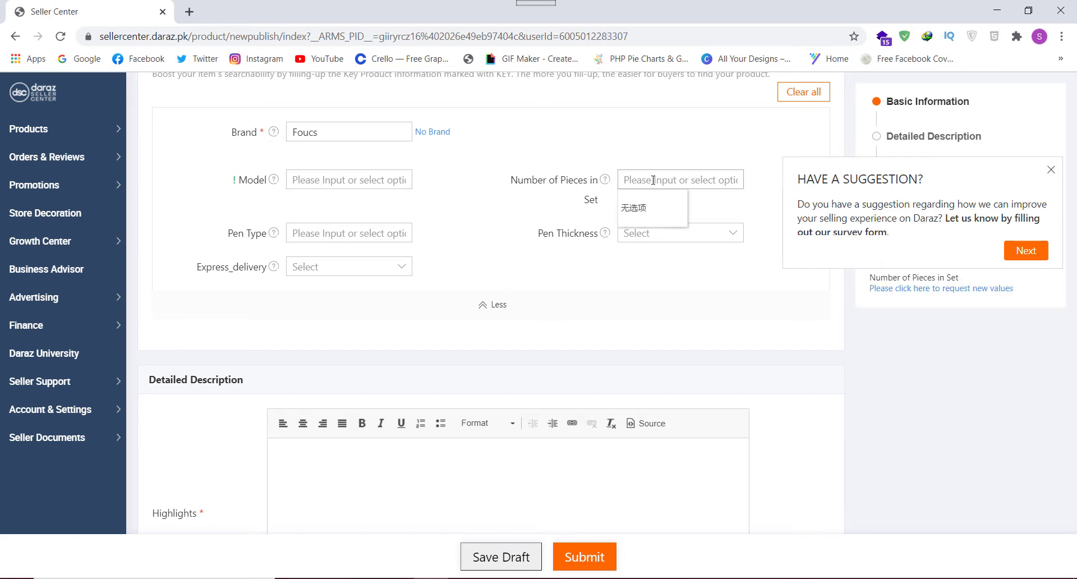
{"action": "type", "text": "1"}
{"action": "left_click", "coordinate": [530, 258]}
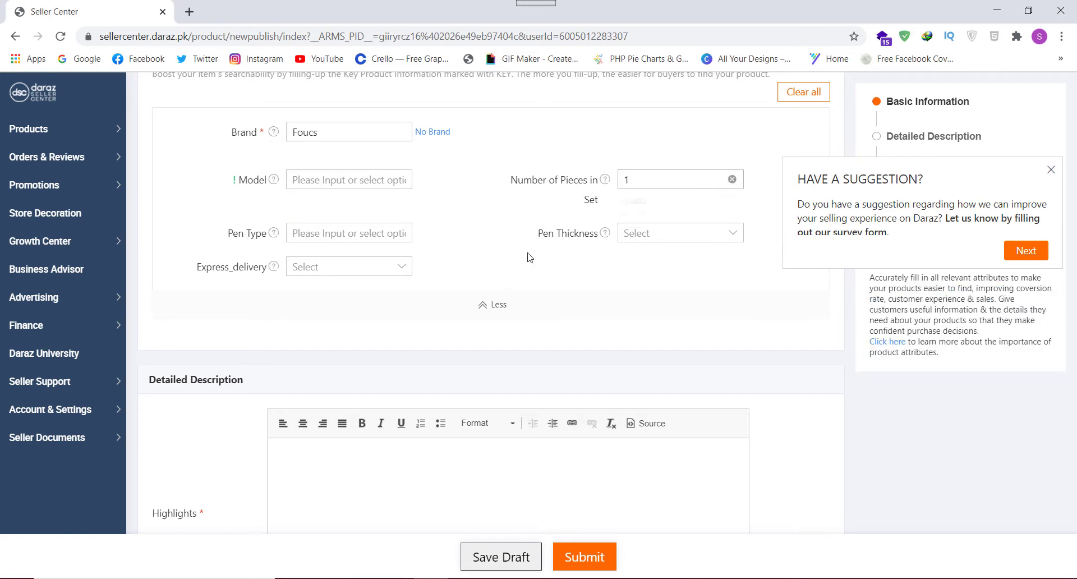
{"action": "left_click", "coordinate": [323, 236]}
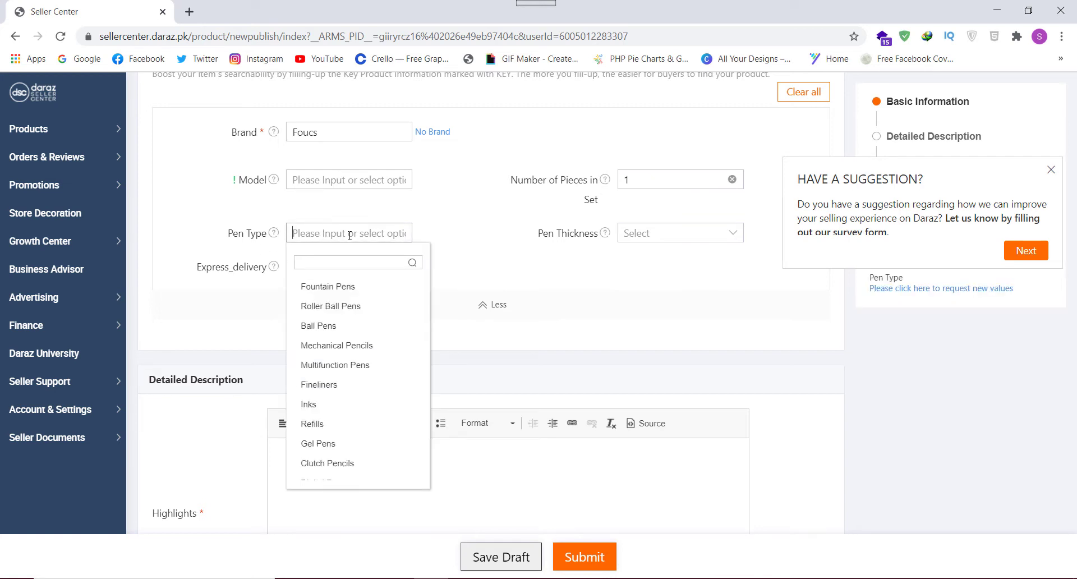
{"action": "left_click", "coordinate": [318, 325]}
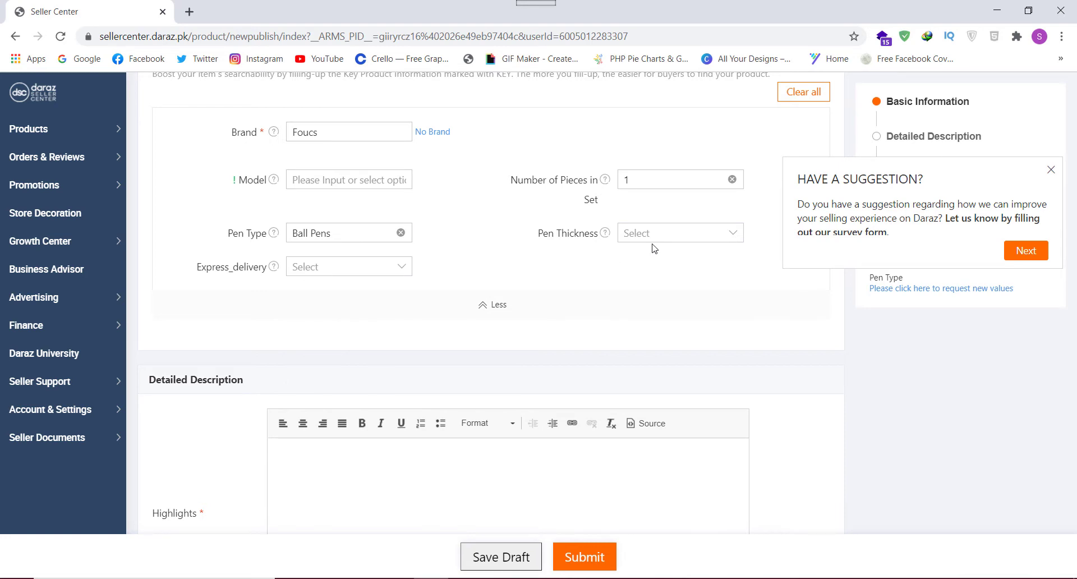
{"action": "left_click", "coordinate": [673, 245]}
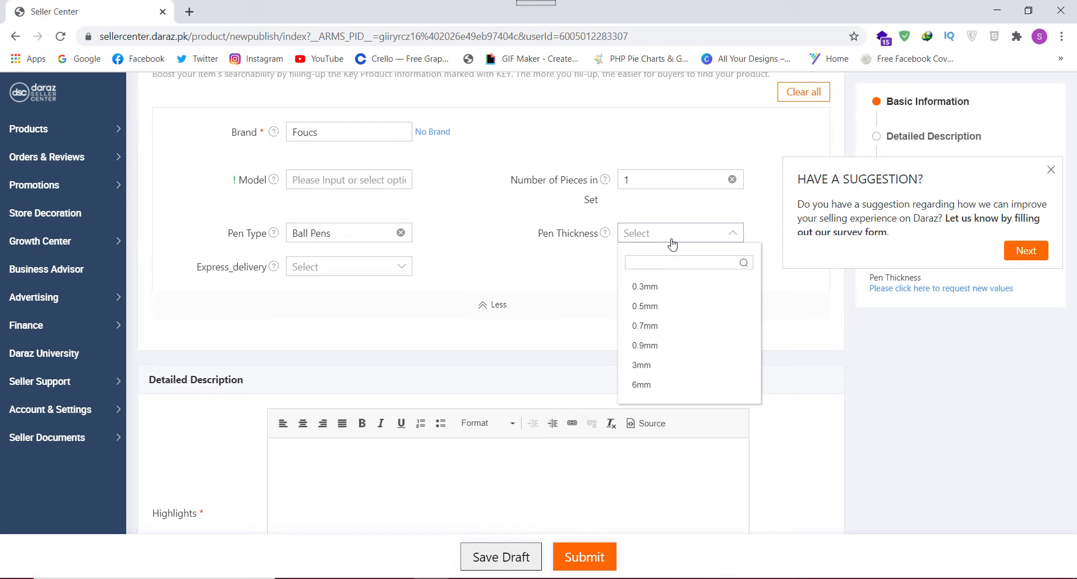
{"action": "left_click", "coordinate": [547, 258]}
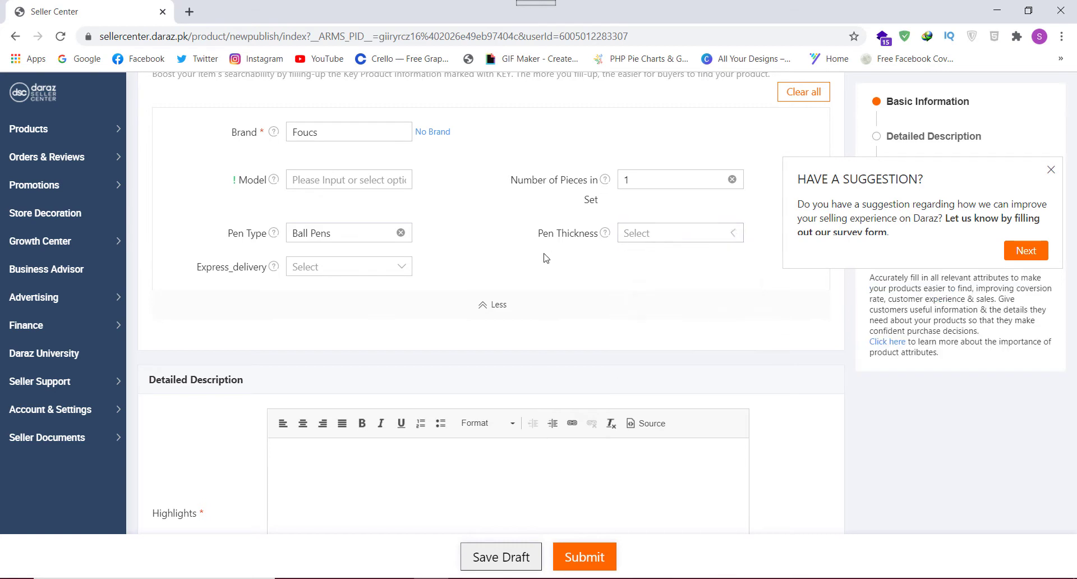
{"action": "left_click", "coordinate": [401, 233]}
{"action": "scroll", "coordinate": [527, 149], "scroll_direction": "down", "scroll_amount": 2}
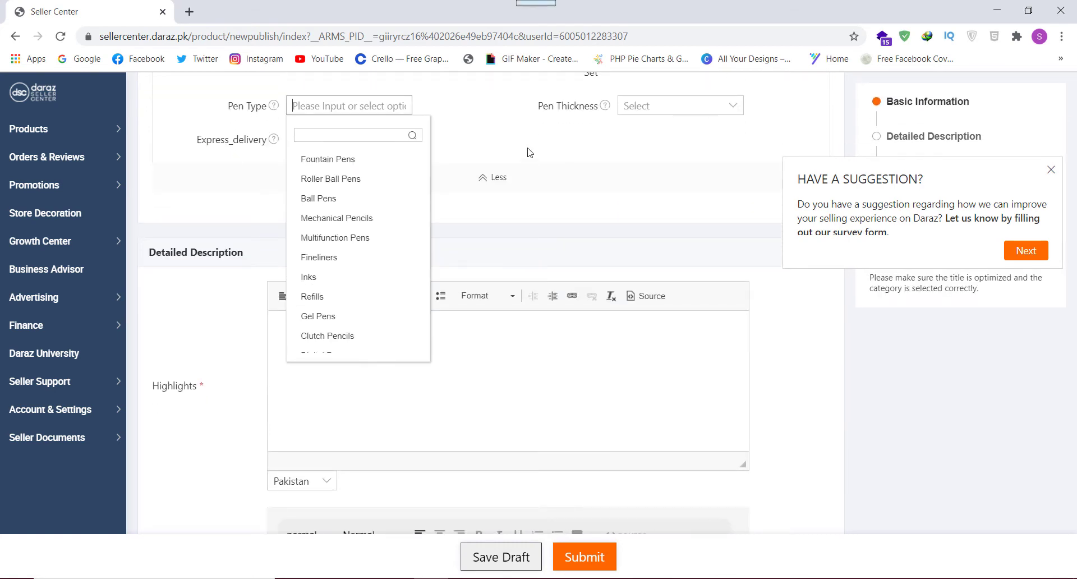
{"action": "left_click", "coordinate": [627, 222]}
- Begin a bulleted list in the product highlights with the point "You can customized It with your NAme"
{"action": "scroll", "coordinate": [580, 276], "scroll_direction": "down", "scroll_amount": 2}
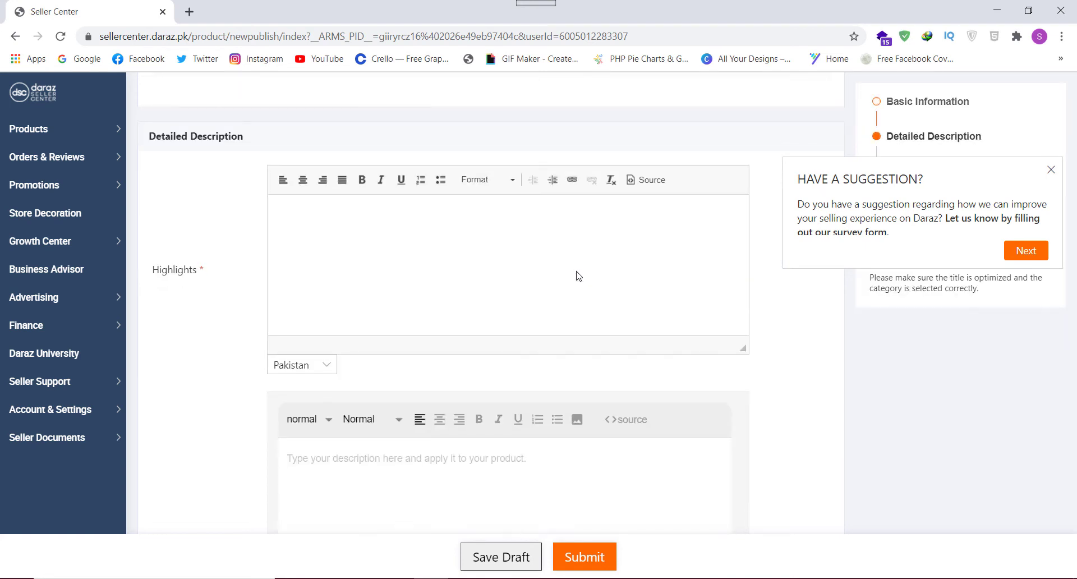
{"action": "scroll", "coordinate": [467, 245], "scroll_direction": "down", "scroll_amount": 1}
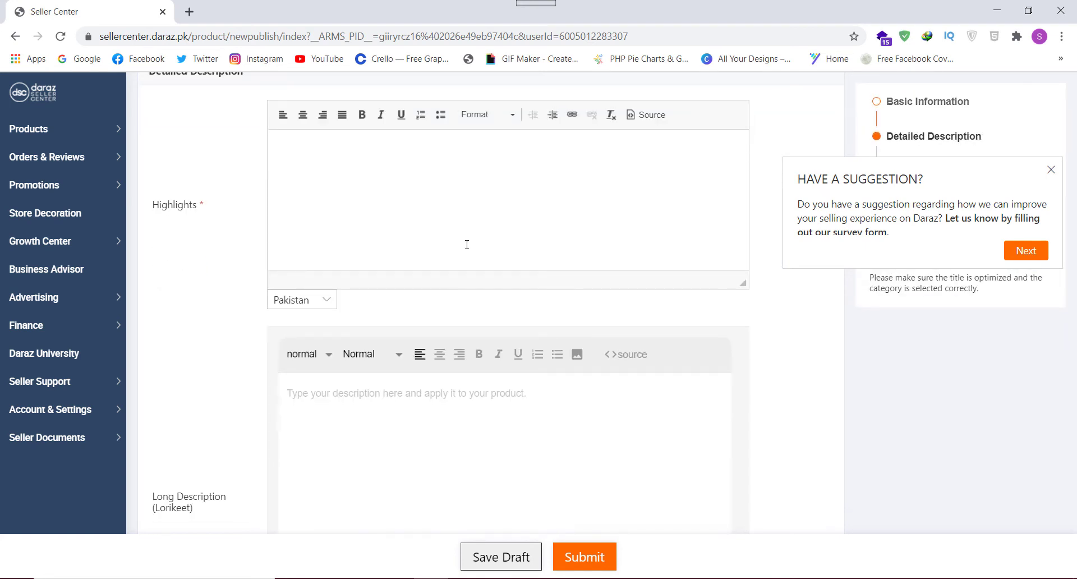
{"action": "scroll", "coordinate": [310, 216], "scroll_direction": "up", "scroll_amount": 1}
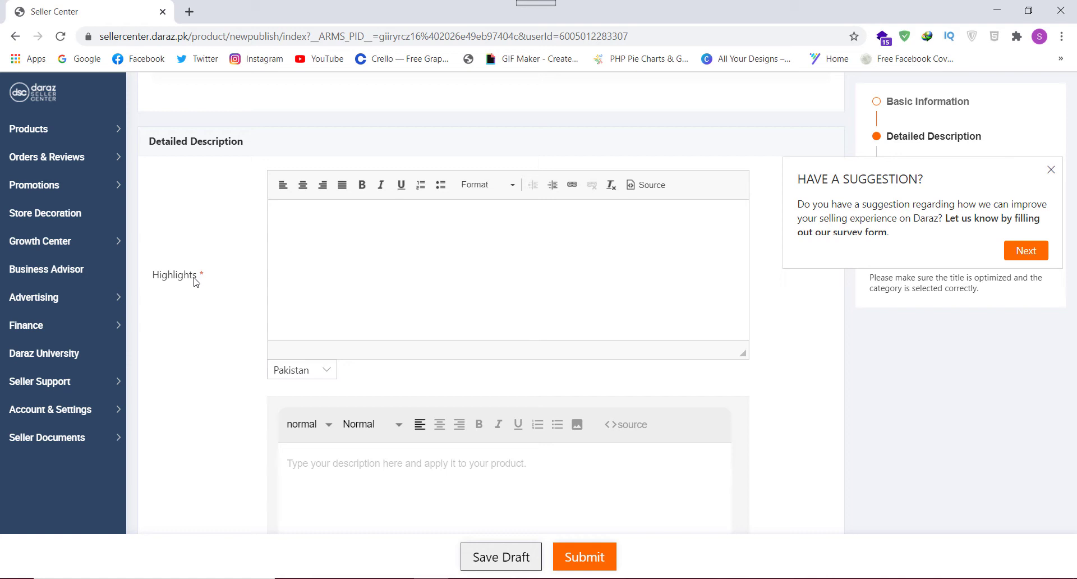
{"action": "left_click", "coordinate": [441, 187]}
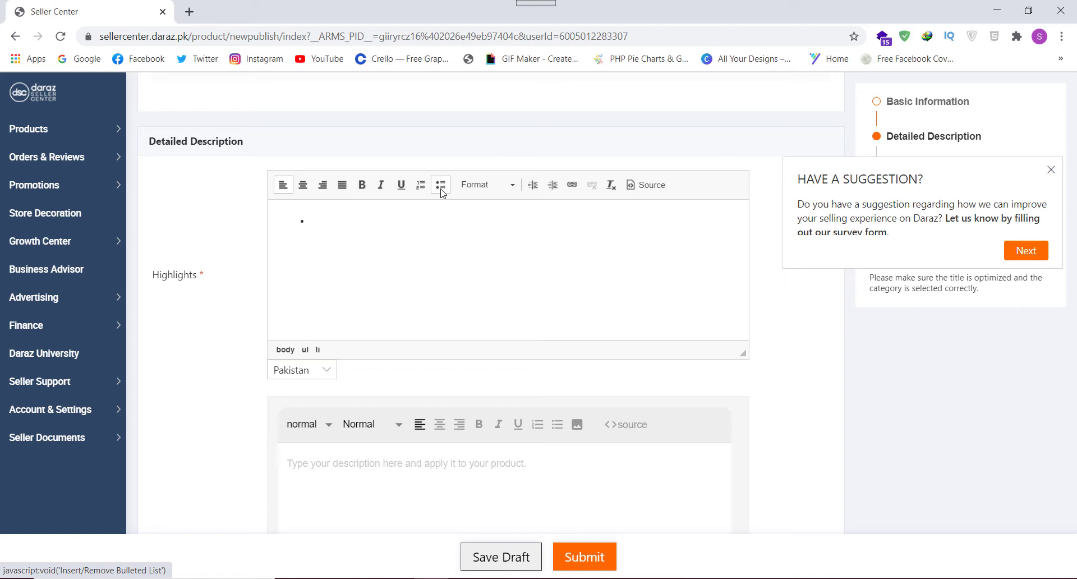
{"action": "type", "text": "C"}
{"action": "key", "text": "BackSpace"}
{"action": "type", "text": "You can d"}
{"action": "type", "text": "ustomkized It with"}
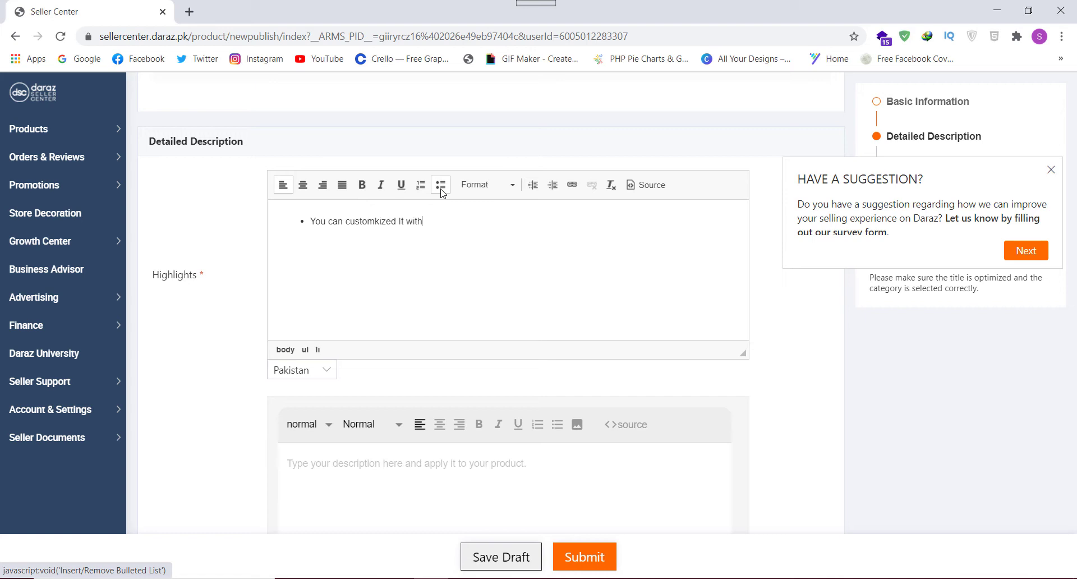
{"action": "type", "text": " your NAme"}
{"action": "key", "text": "Left"}
{"action": "key", "text": "Left"}
{"action": "key", "text": "Left"}
{"action": "key", "text": "Left"}
{"action": "key", "text": "Left"}
{"action": "key", "text": "Left"}
{"action": "key", "text": "Left"}
{"action": "key", "text": "Left"}
{"action": "key", "text": "Left"}
{"action": "key", "text": "BackSpace"}
- Add the bullet points "Material : Brass", "Weight : 100 gm" and "Smooth in writting" to the product highlights
{"action": "type", "text": "Materia"}
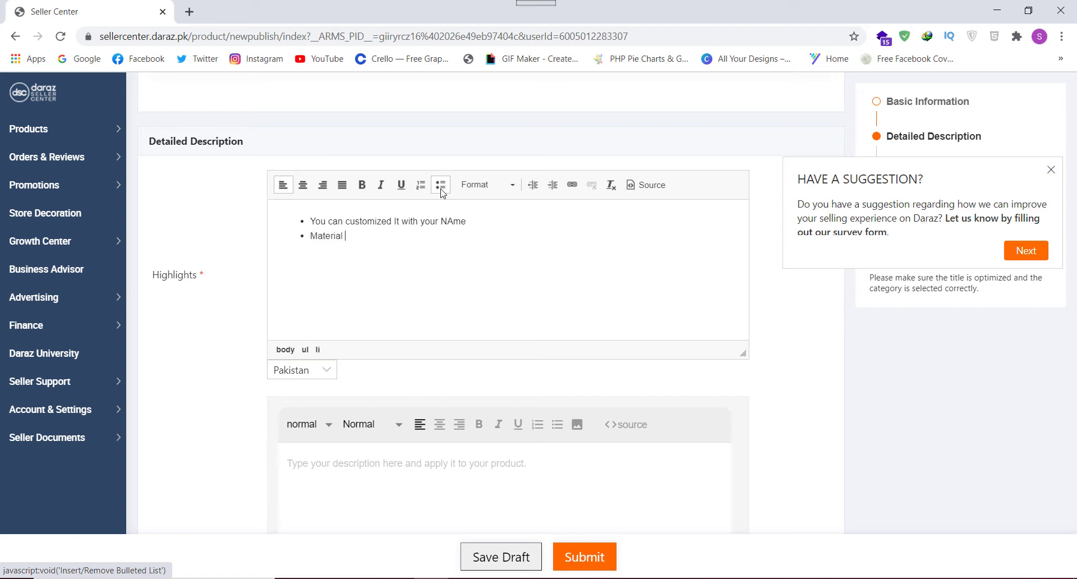
{"action": "type", "text": "l : Ba"}
{"action": "type", "text": "rass"}
{"action": "type", "text": "Weight"}
{"action": "type", "text": " : 100 g"}
{"action": "type", "text": "m"}
{"action": "type", "text": "Smoot"}
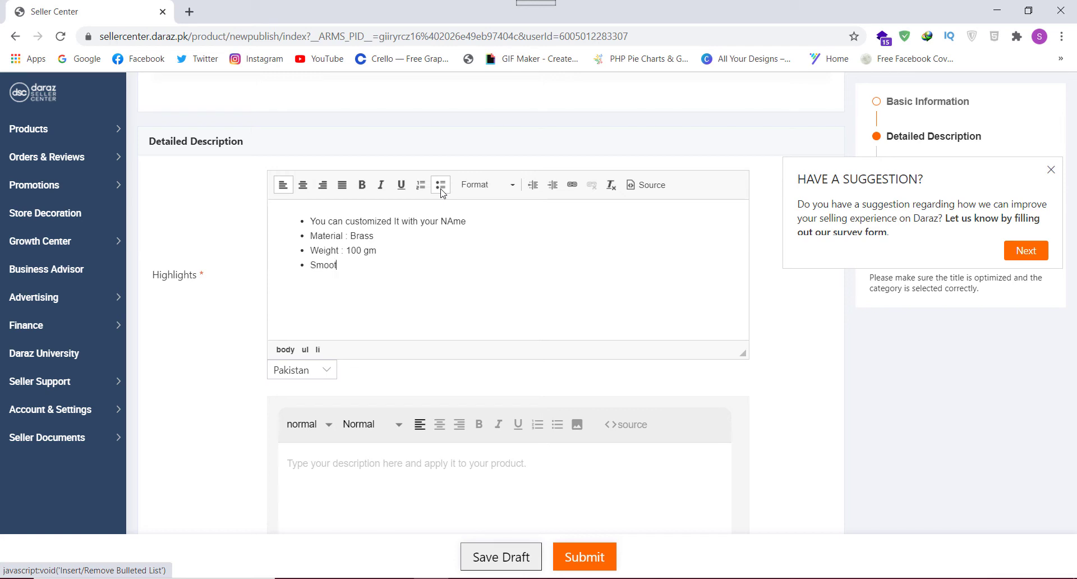
{"action": "type", "text": "h in writting"}
- Write the long description as "Please send your name in daraz chat that you want to customize on Pen Befor placing order."
{"action": "scroll", "coordinate": [392, 252], "scroll_direction": "down", "scroll_amount": 5}
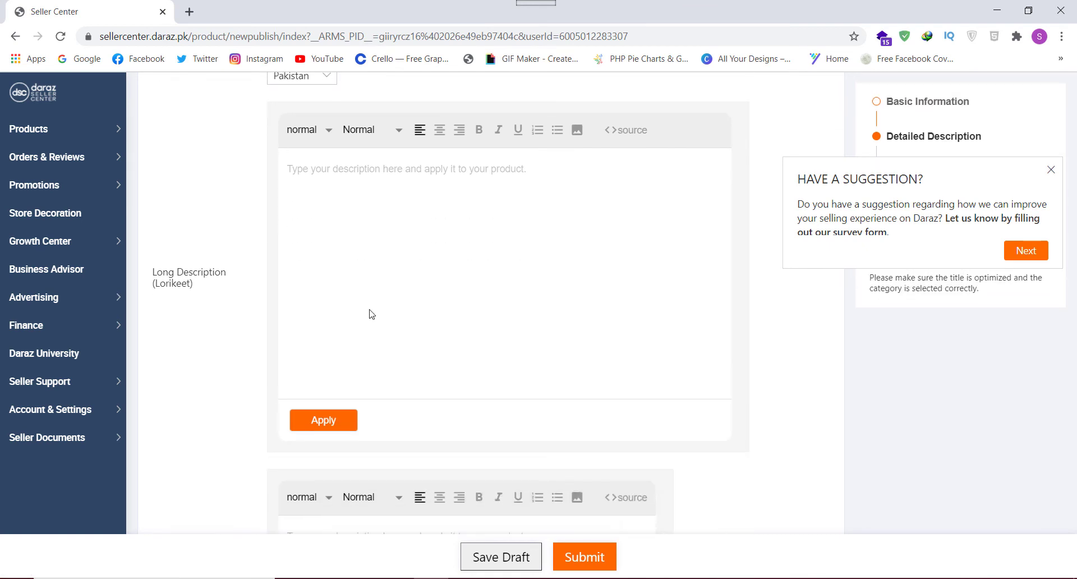
{"action": "scroll", "coordinate": [370, 314], "scroll_direction": "down", "scroll_amount": 2}
{"action": "scroll", "coordinate": [376, 265], "scroll_direction": "up", "scroll_amount": 3}
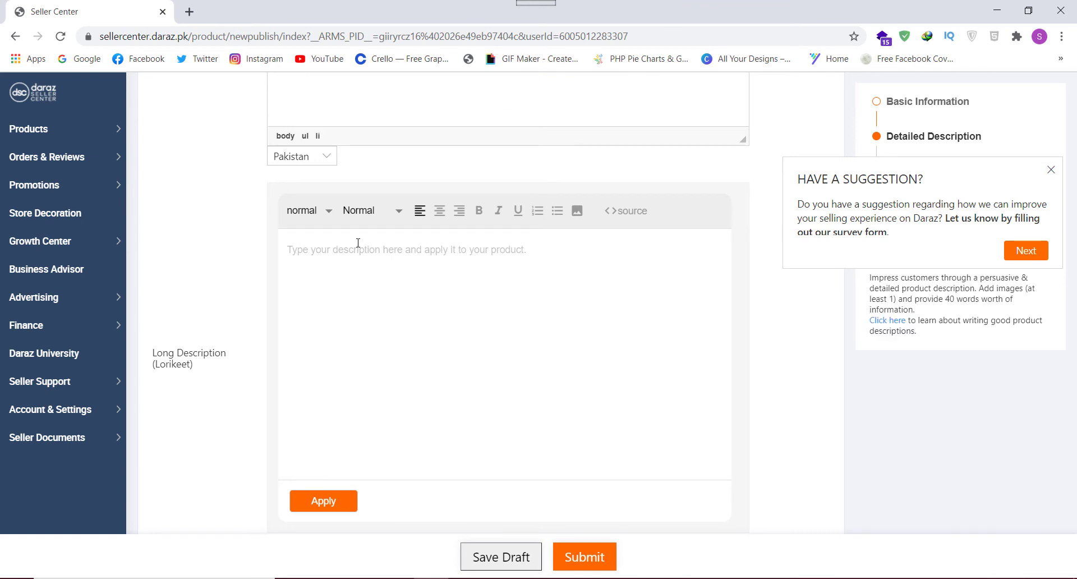
{"action": "left_click", "coordinate": [357, 252]}
{"action": "type", "text": "Please se"}
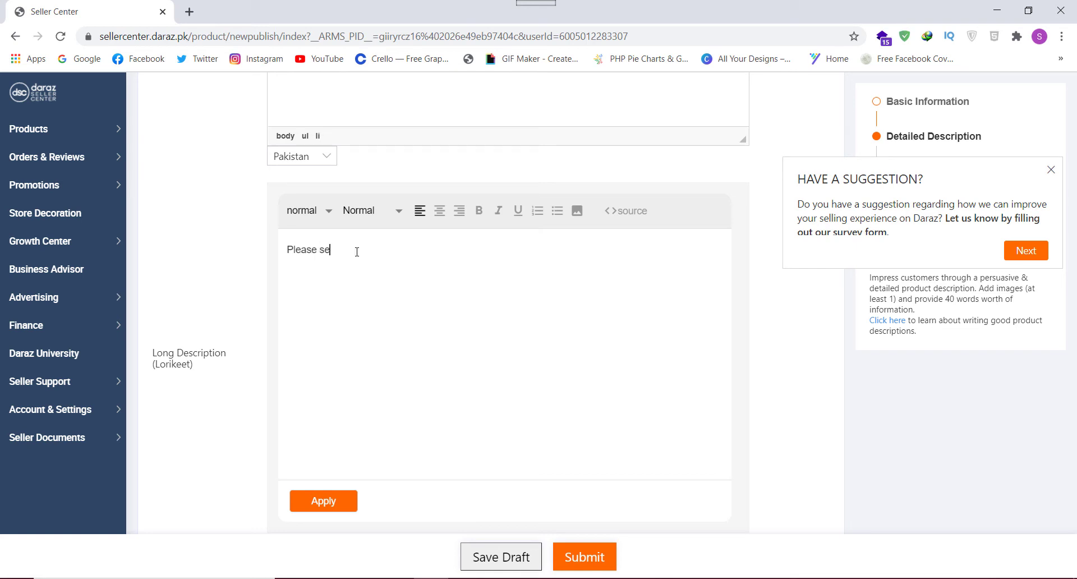
{"action": "type", "text": "nd your name"}
{"action": "scroll", "coordinate": [356, 251], "scroll_direction": "down", "scroll_amount": 8}
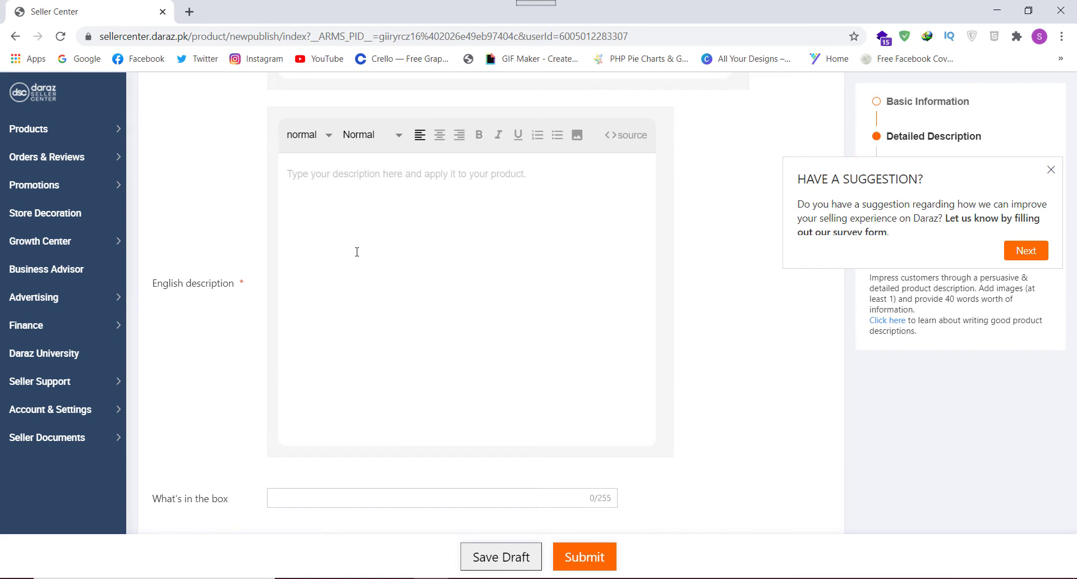
{"action": "scroll", "coordinate": [357, 251], "scroll_direction": "up", "scroll_amount": 5}
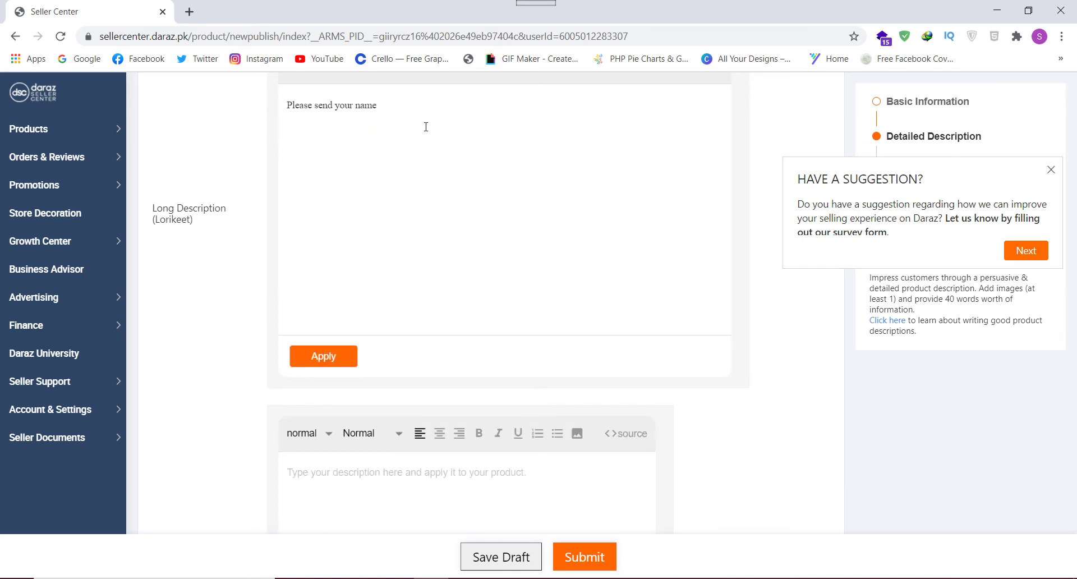
{"action": "type", "text": "in daraz chat that you want to c"}
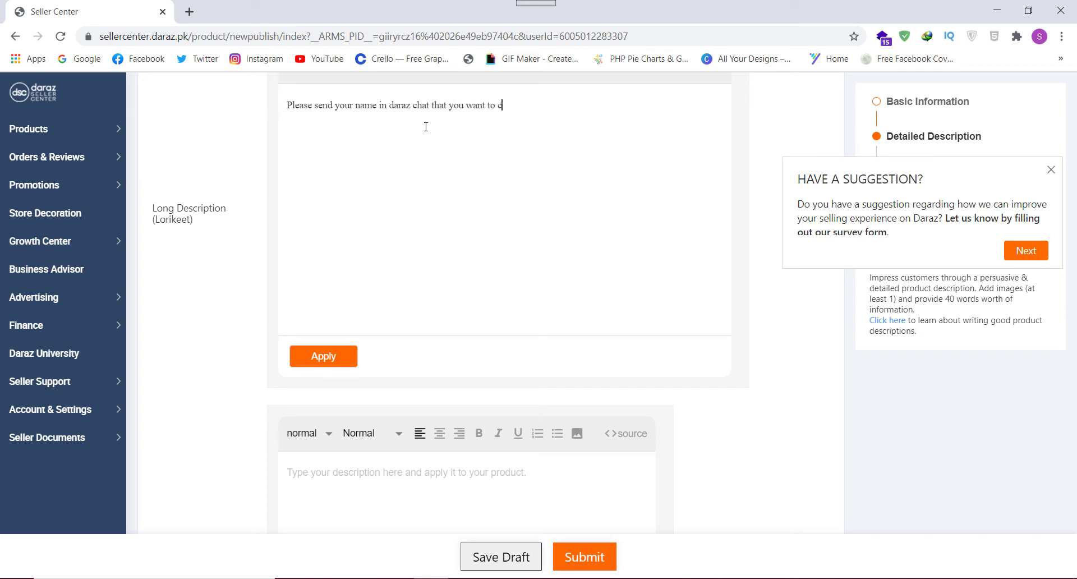
{"action": "type", "text": "ustomize"}
{"action": "type", "text": " on Per"}
{"action": "type", "text": " Befor"}
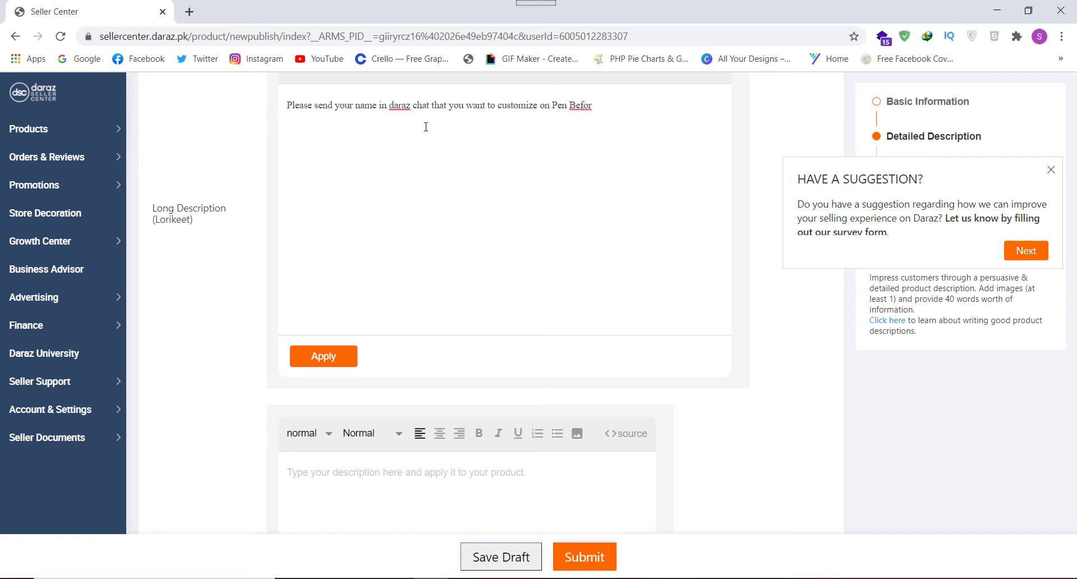
{"action": "type", "text": " placing order."}
{"action": "right_click", "coordinate": [163, 107]}
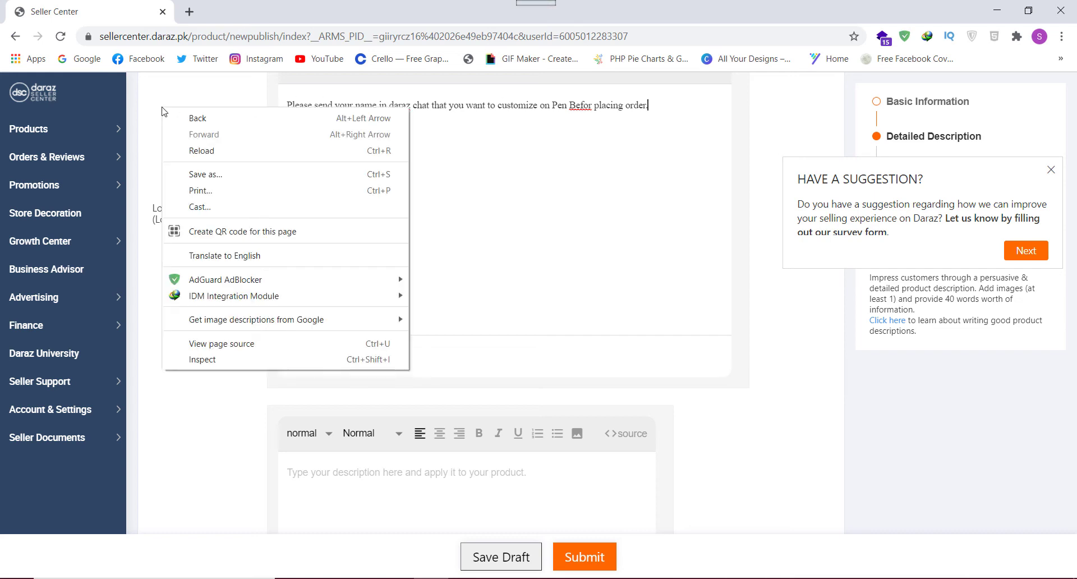
- Copy the entire long description text into the English description
{"action": "left_click", "coordinate": [620, 98]}
{"action": "key", "text": "ctrl+a"}
{"action": "key", "text": "ctrl+c"}
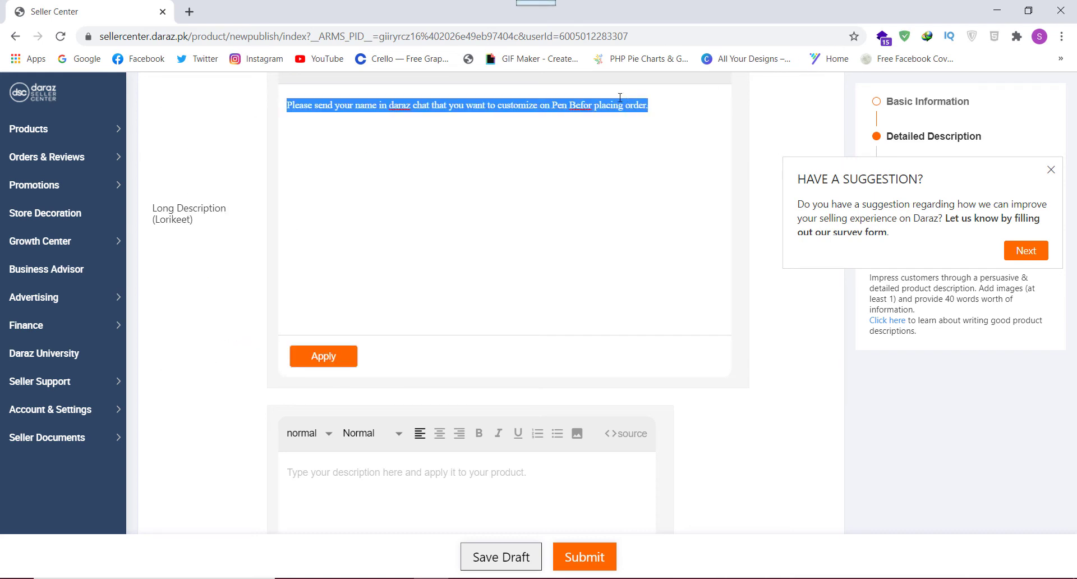
{"action": "scroll", "coordinate": [555, 206], "scroll_direction": "down", "scroll_amount": 4}
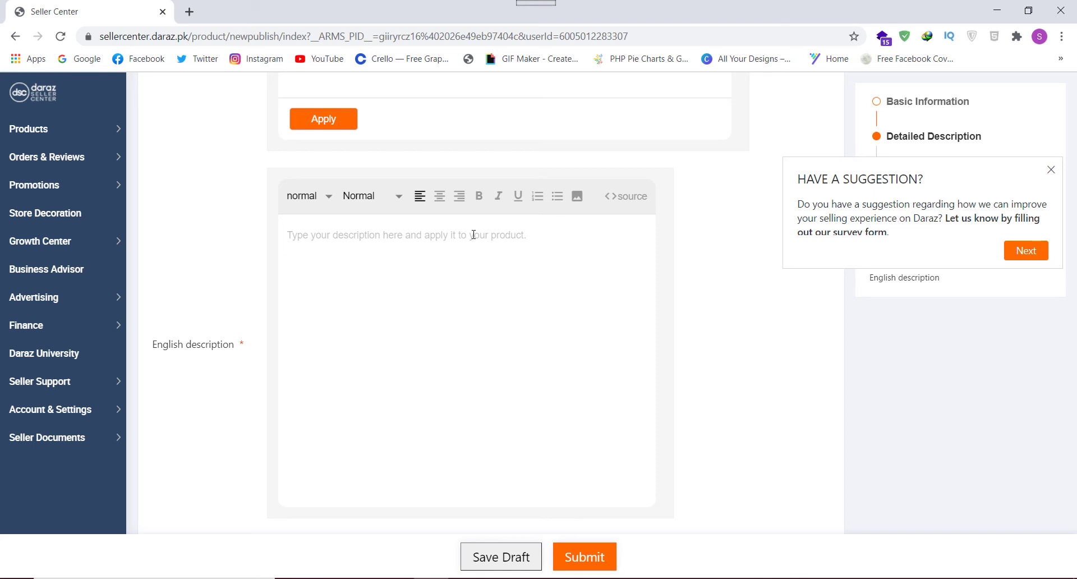
{"action": "key", "text": "ctrl+v"}
{"action": "scroll", "coordinate": [501, 270], "scroll_direction": "down", "scroll_amount": 2}
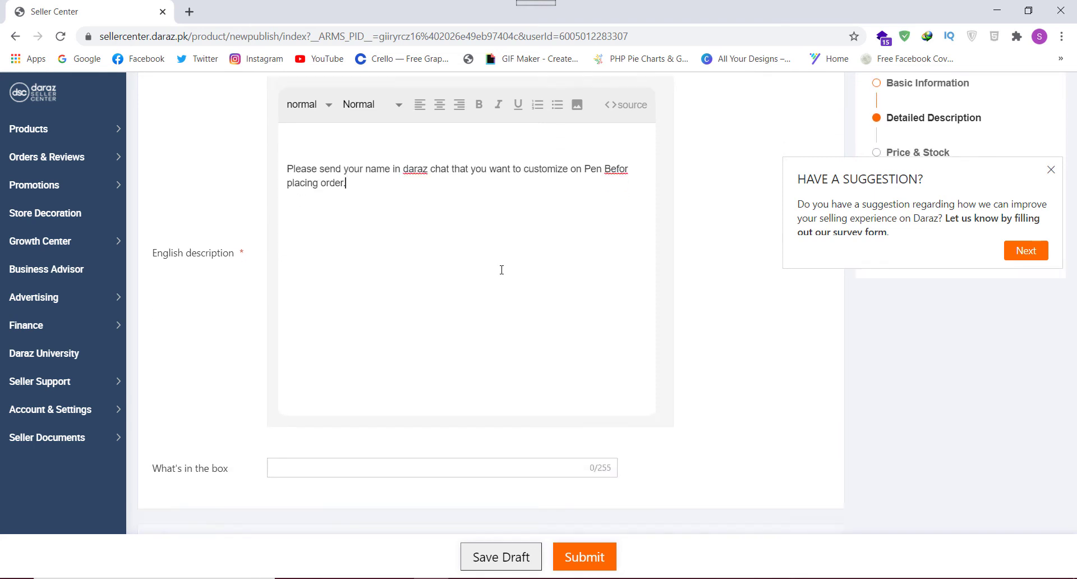
{"action": "scroll", "coordinate": [500, 269], "scroll_direction": "up", "scroll_amount": 3}
{"action": "scroll", "coordinate": [497, 366], "scroll_direction": "down", "scroll_amount": 1}
{"action": "scroll", "coordinate": [497, 365], "scroll_direction": "down", "scroll_amount": 8}
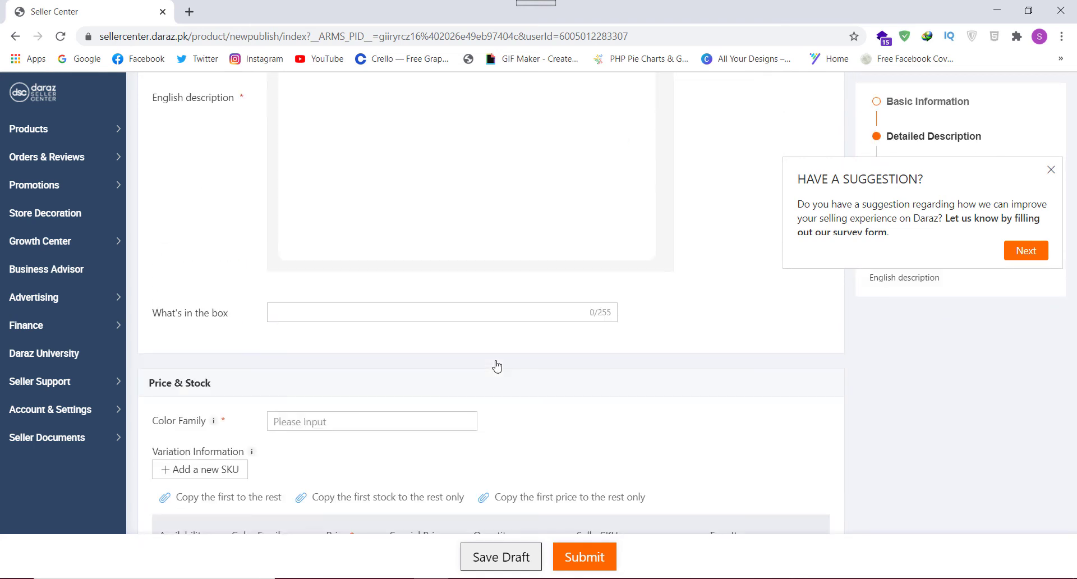
{"action": "scroll", "coordinate": [504, 293], "scroll_direction": "up", "scroll_amount": 4}
{"action": "scroll", "coordinate": [508, 295], "scroll_direction": "up", "scroll_amount": 1}
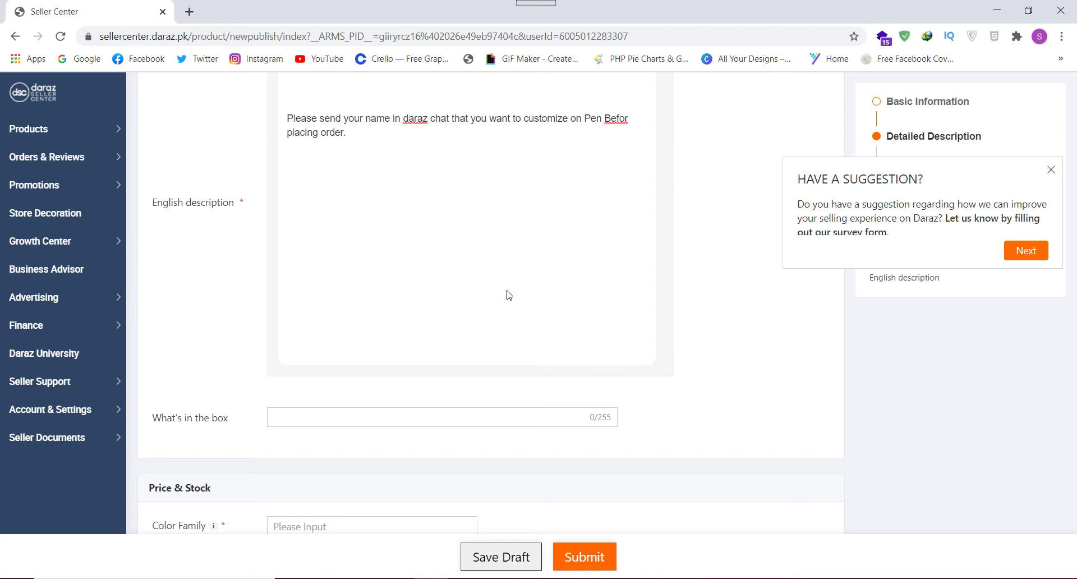
- State the box contents of the product as "1 x pen"
{"action": "scroll", "coordinate": [509, 295], "scroll_direction": "down", "scroll_amount": 3}
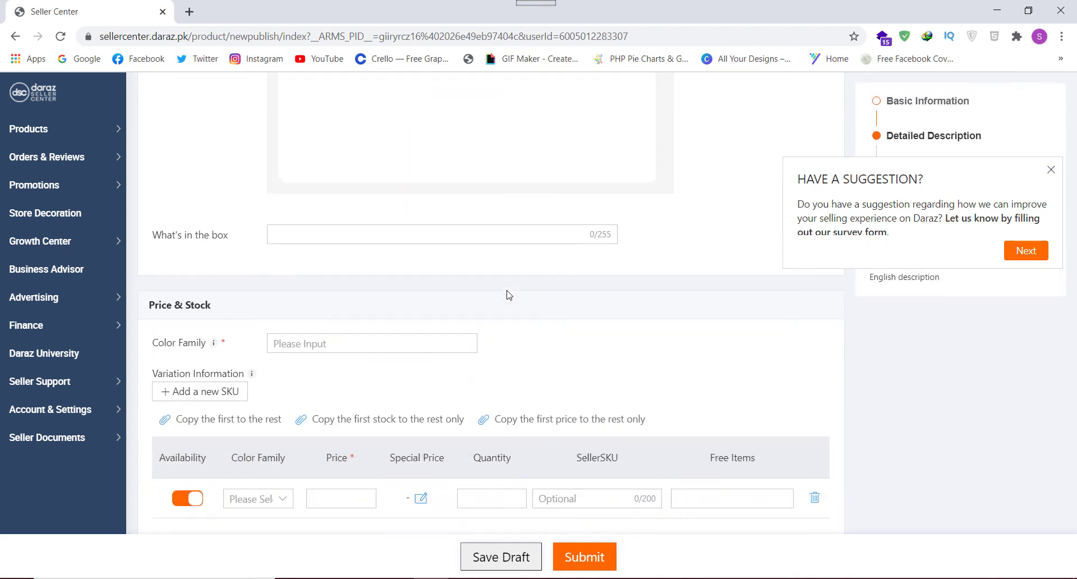
{"action": "left_click", "coordinate": [351, 230]}
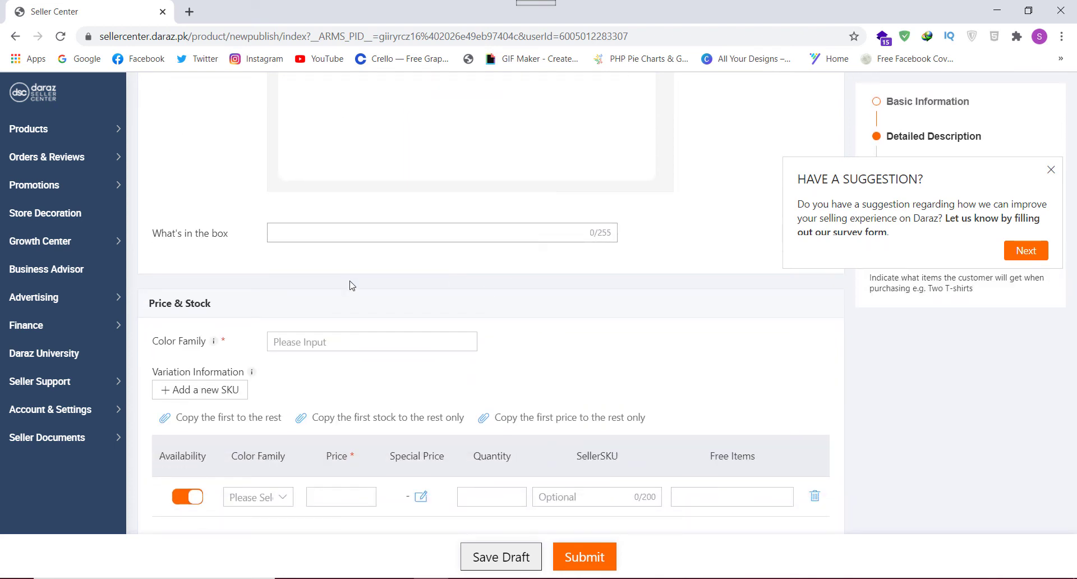
{"action": "scroll", "coordinate": [352, 285], "scroll_direction": "down", "scroll_amount": 5}
{"action": "scroll", "coordinate": [352, 283], "scroll_direction": "up", "scroll_amount": 7}
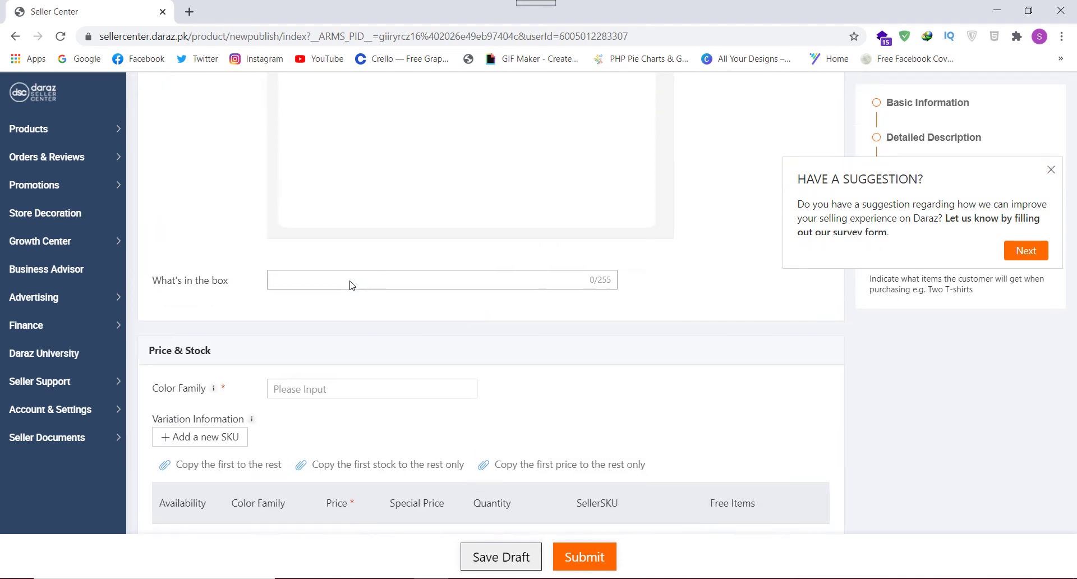
{"action": "left_click", "coordinate": [317, 317]}
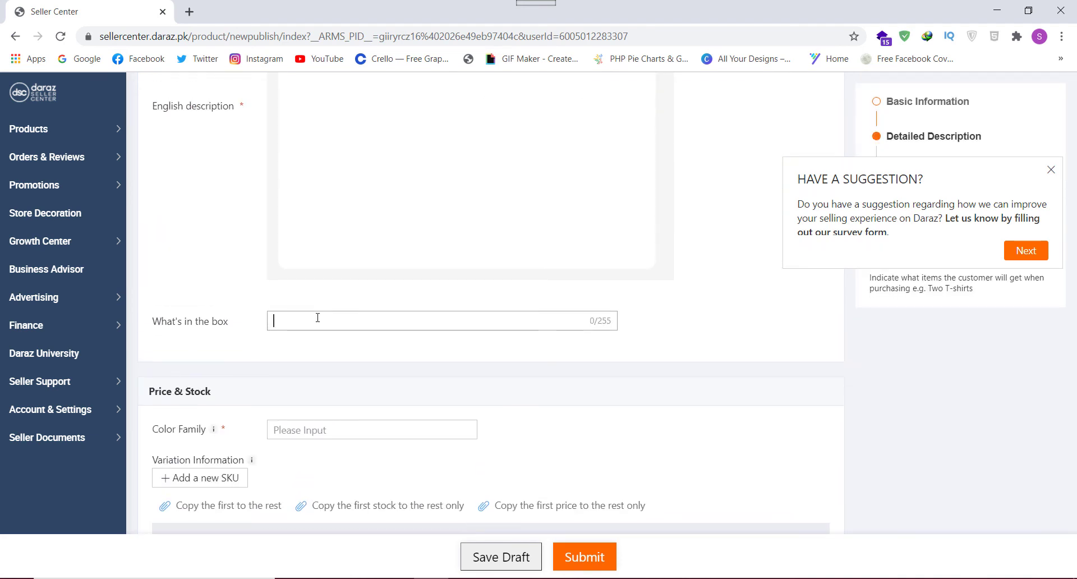
{"action": "type", "text": "1 x pen"}
- Set the product's color family to Black
{"action": "scroll", "coordinate": [308, 380], "scroll_direction": "down", "scroll_amount": 3}
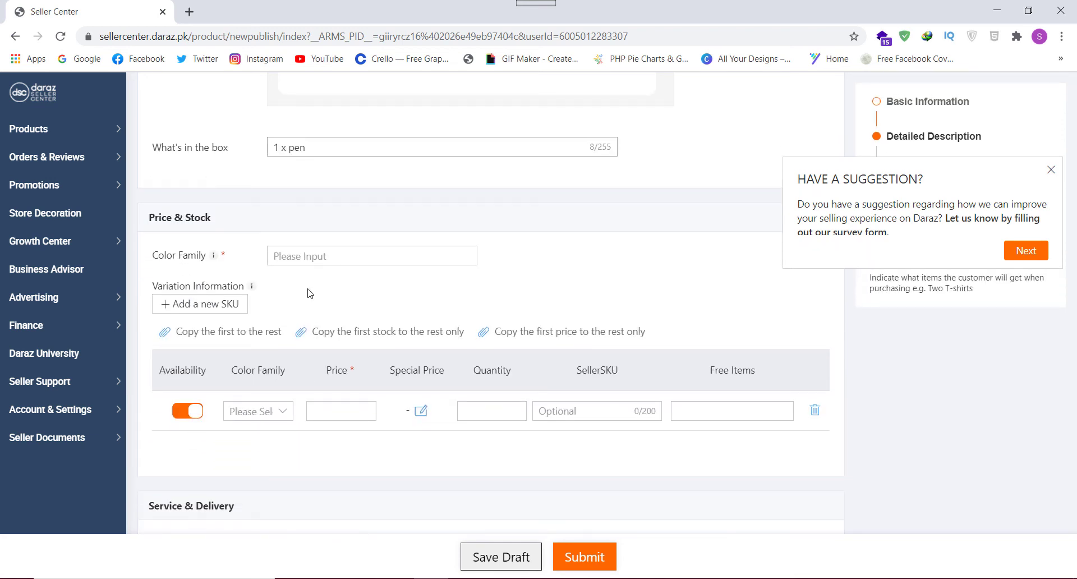
{"action": "left_click", "coordinate": [318, 247]}
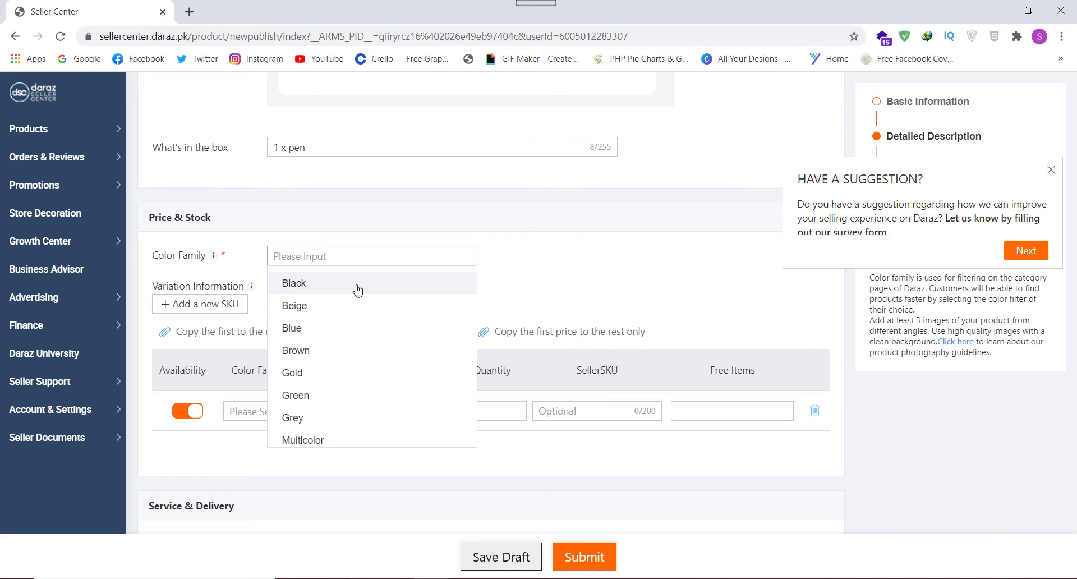
{"action": "left_click", "coordinate": [289, 286]}
{"action": "scroll", "coordinate": [478, 333], "scroll_direction": "down", "scroll_amount": 1}
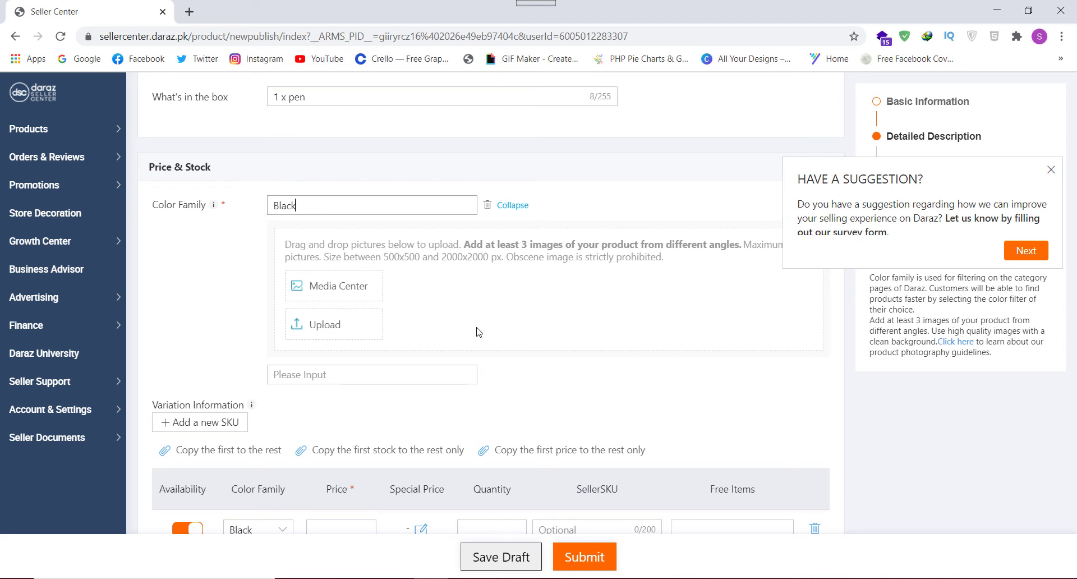
- Upload the image 3b969b36-2d2a-49a4-93e8-4b3dae936234.jpg from the "pen video" folder inside LAMP as the Black color's product picture
{"action": "left_click", "coordinate": [324, 338]}
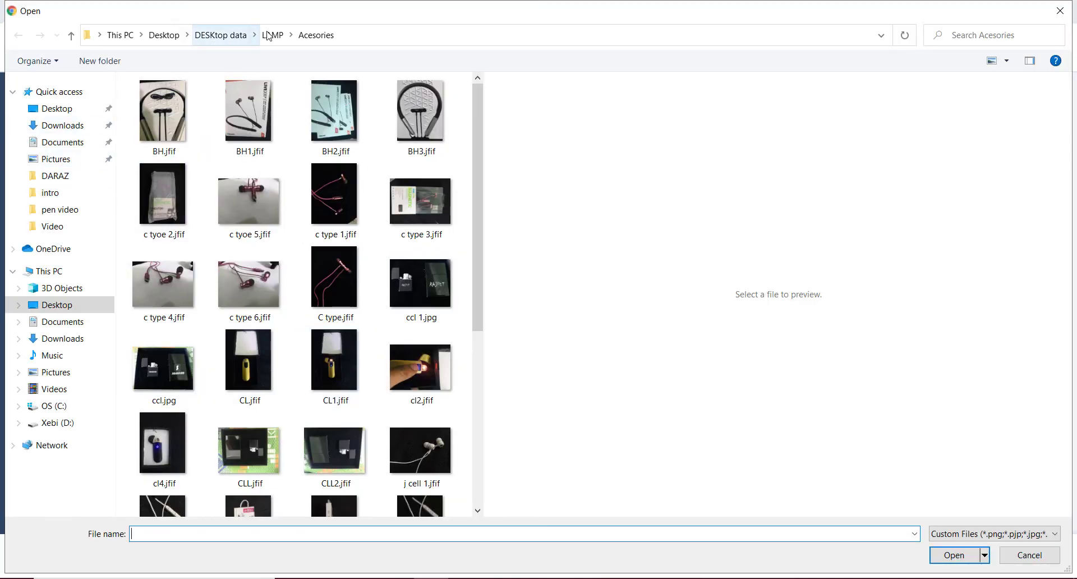
{"action": "left_click", "coordinate": [269, 36]}
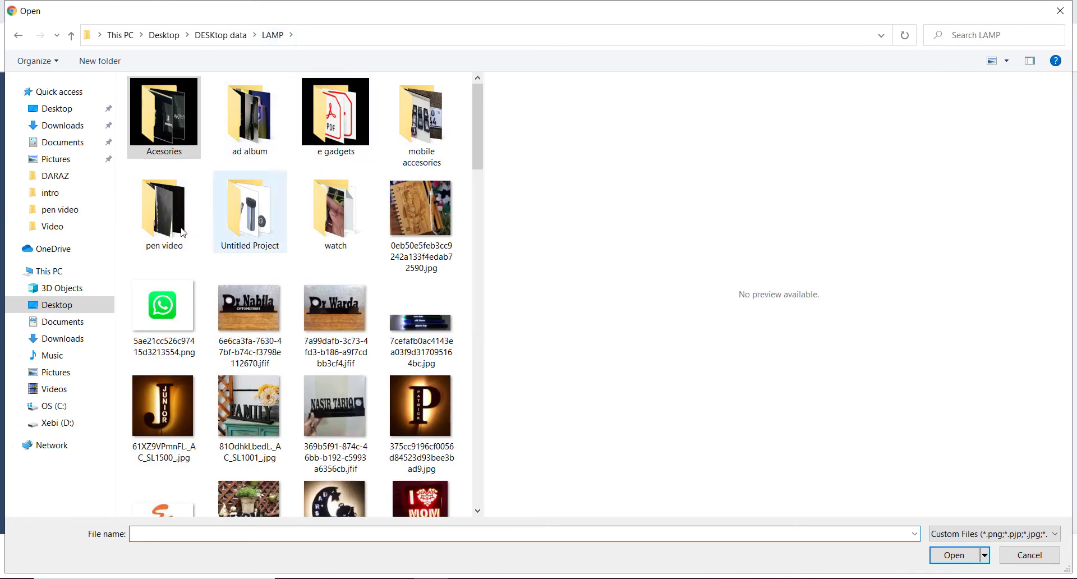
{"action": "double_click", "coordinate": [137, 246]}
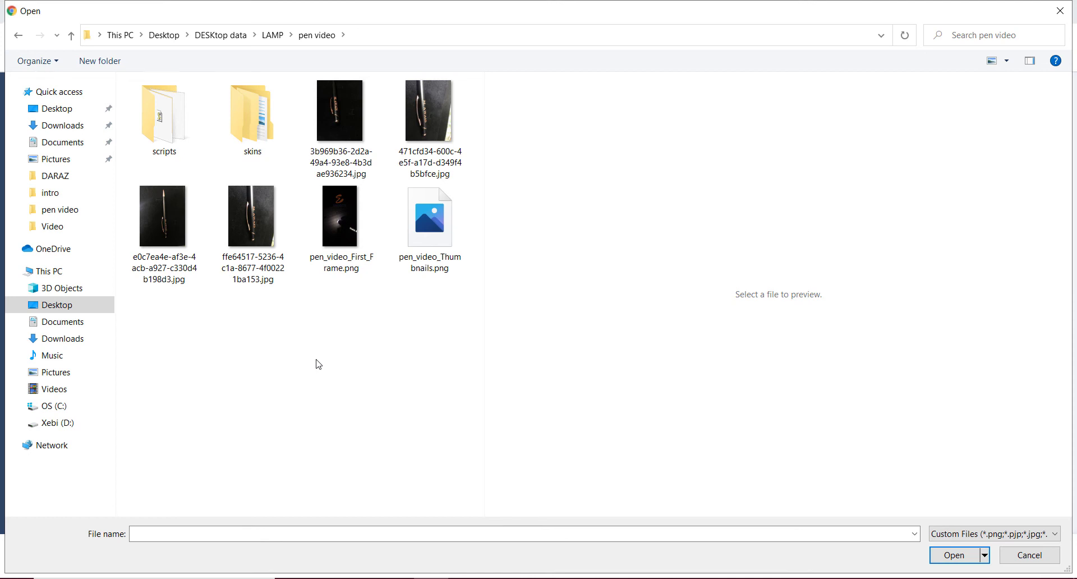
{"action": "left_click", "coordinate": [348, 126]}
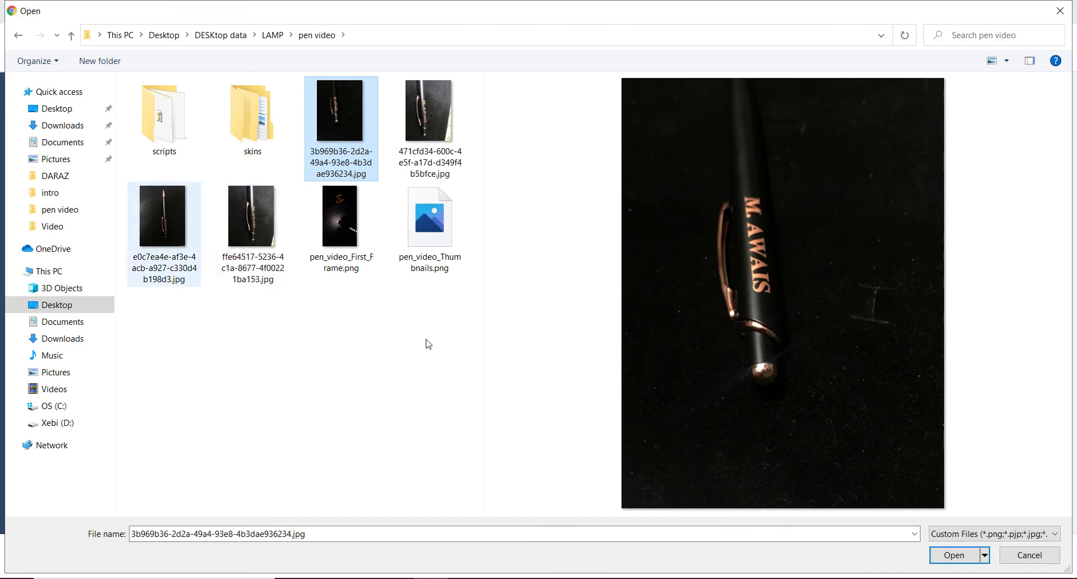
{"action": "left_click", "coordinate": [956, 555]}
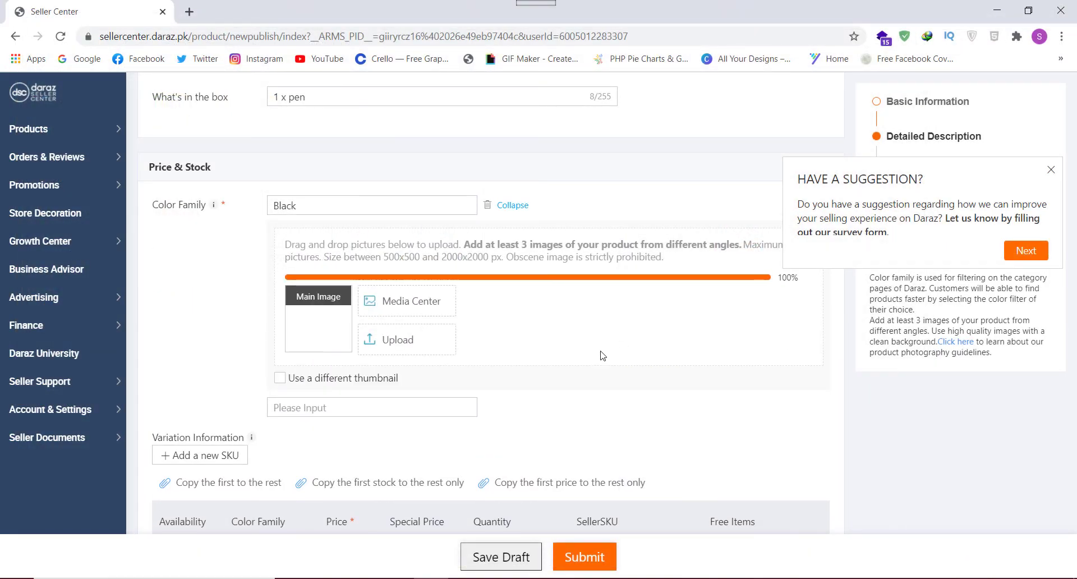
{"action": "scroll", "coordinate": [588, 408], "scroll_direction": "down", "scroll_amount": 1}
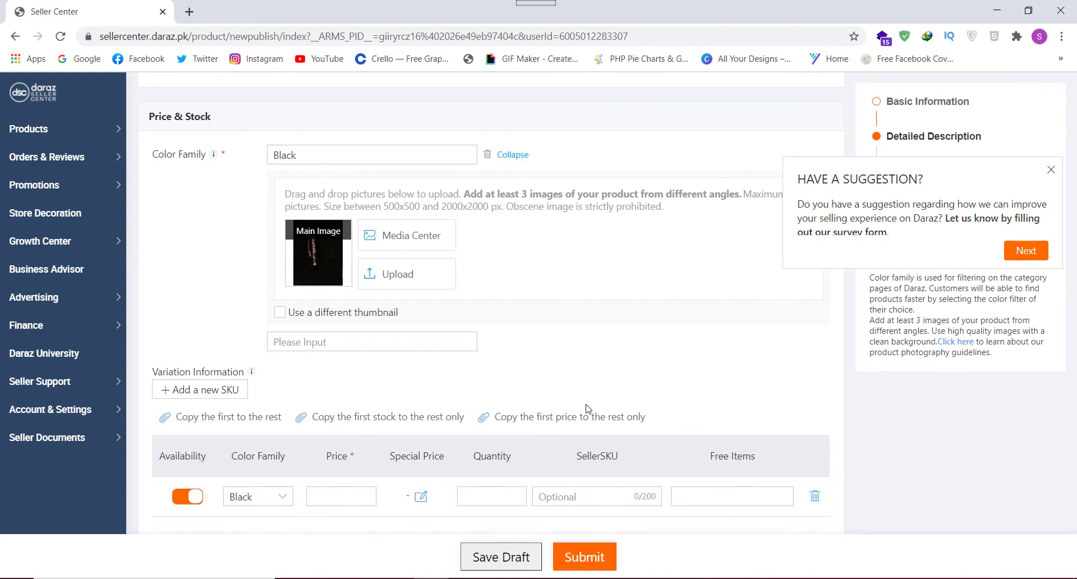
{"action": "scroll", "coordinate": [588, 408], "scroll_direction": "down", "scroll_amount": 1}
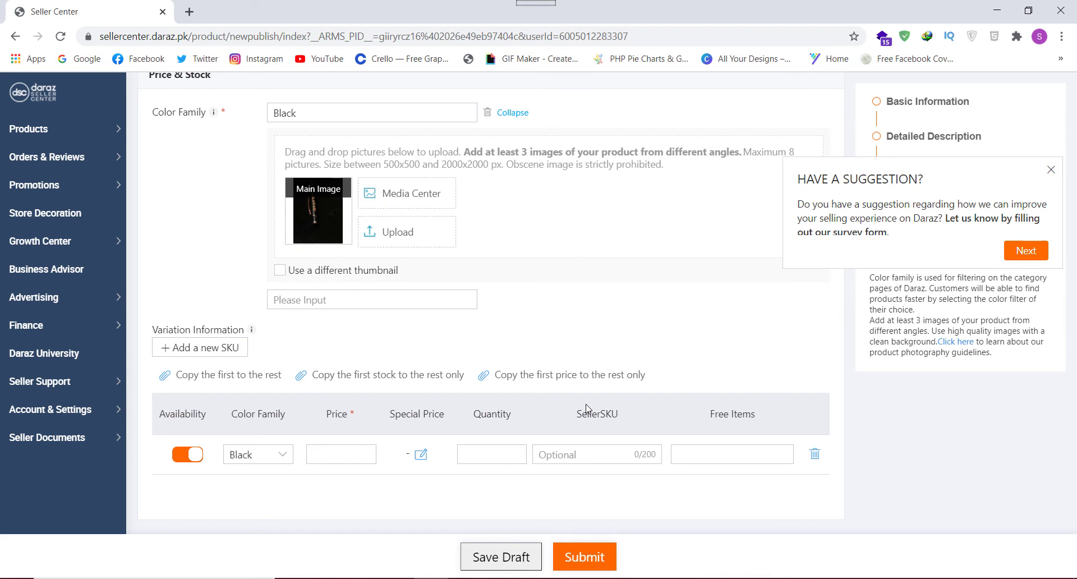
{"action": "left_click", "coordinate": [339, 299]}
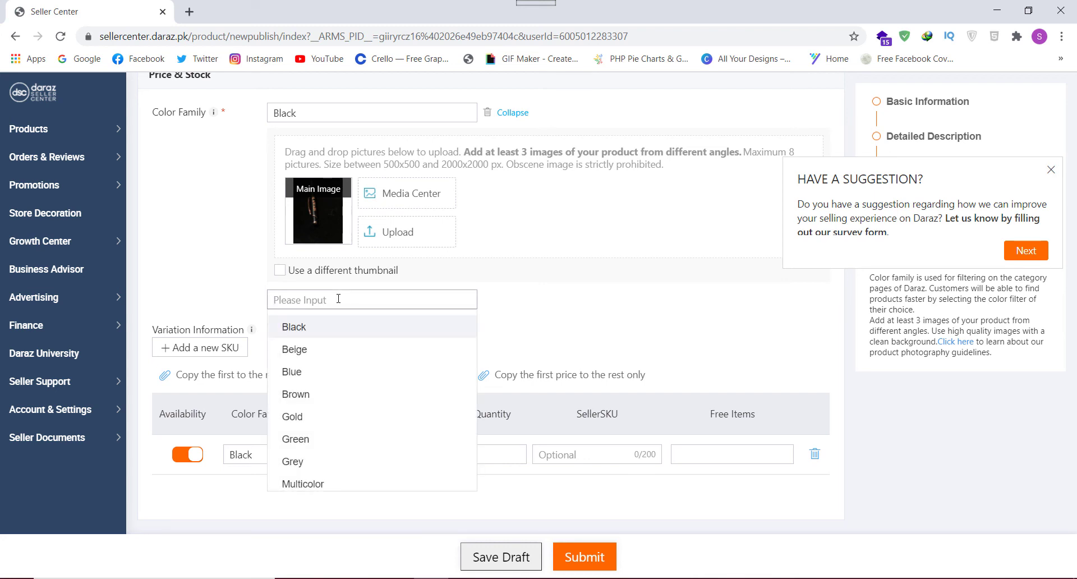
{"action": "left_click", "coordinate": [512, 338]}
- Set the price of the Black variation to 350
{"action": "scroll", "coordinate": [512, 338], "scroll_direction": "down", "scroll_amount": 2}
{"action": "scroll", "coordinate": [512, 338], "scroll_direction": "down", "scroll_amount": 1}
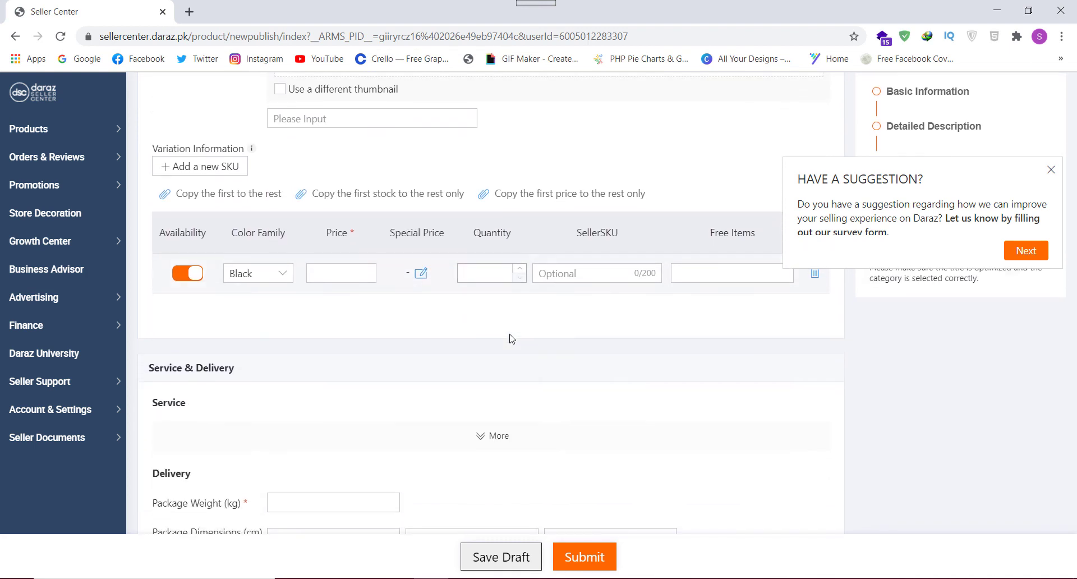
{"action": "left_click", "coordinate": [337, 265]}
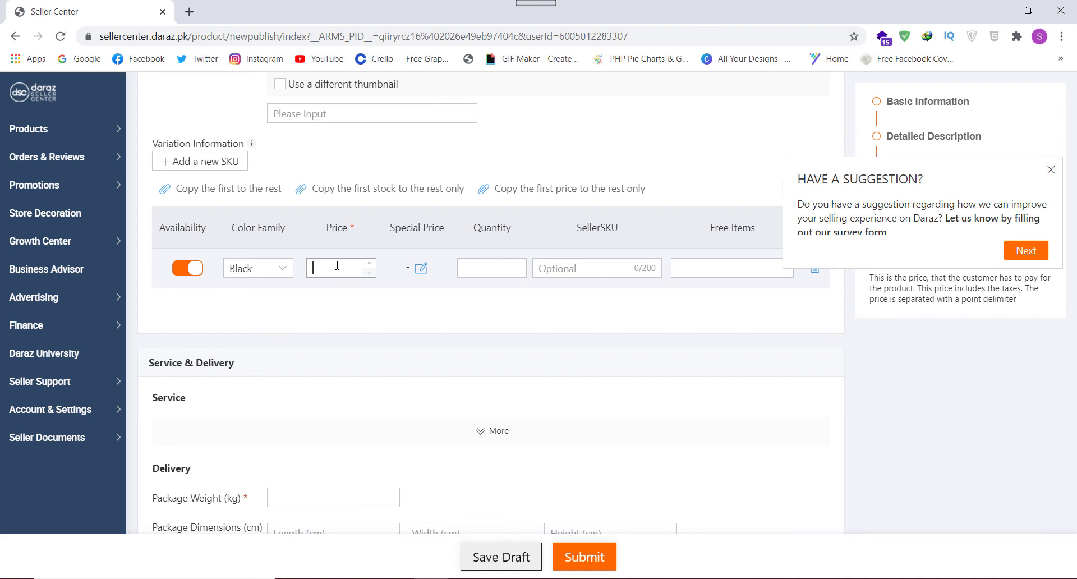
{"action": "type", "text": "350"}
{"action": "left_click", "coordinate": [379, 308]}
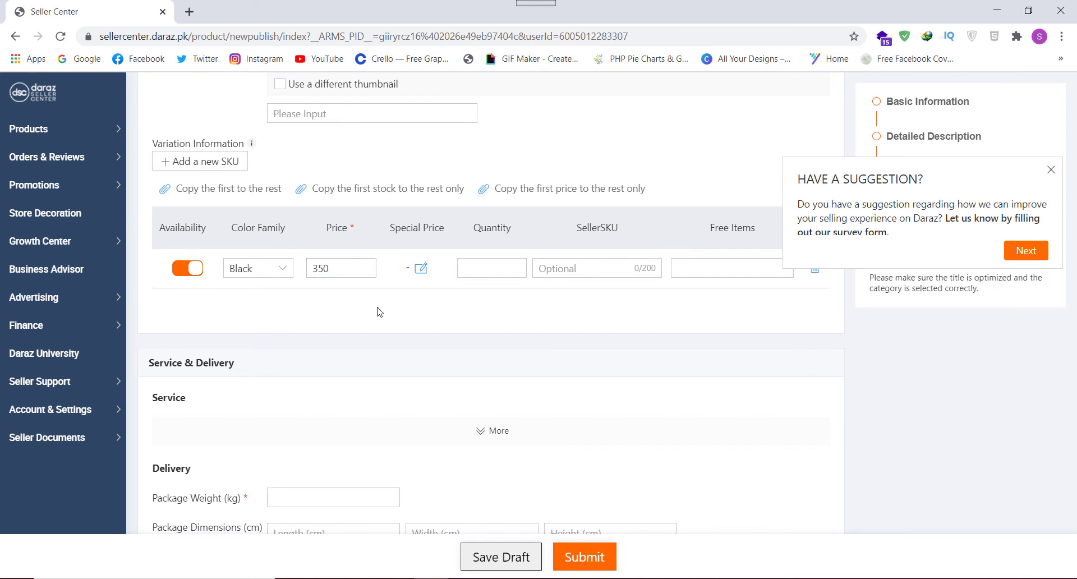
- Give the Black variation a special price of 320 with a promotion period from 2021-04-10 to 2021-04-30
{"action": "left_click", "coordinate": [421, 268]}
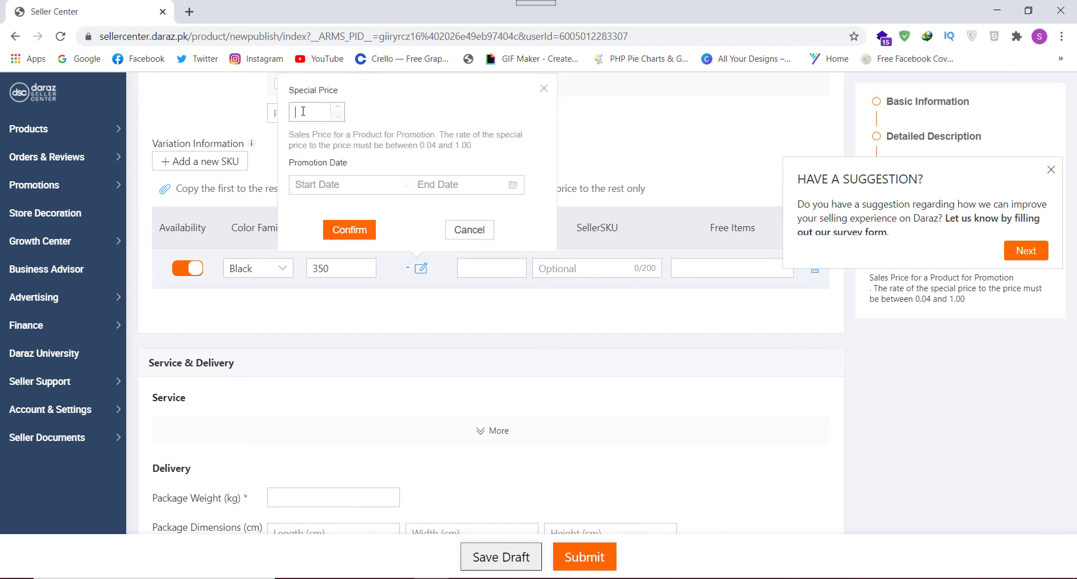
{"action": "type", "text": "320"}
{"action": "left_click", "coordinate": [307, 181]}
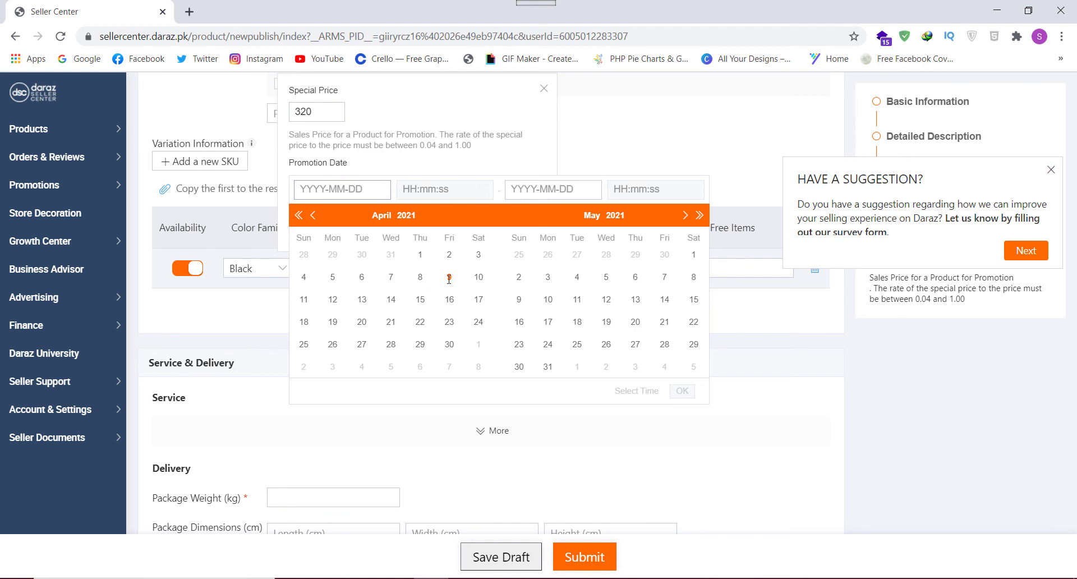
{"action": "left_click", "coordinate": [477, 279]}
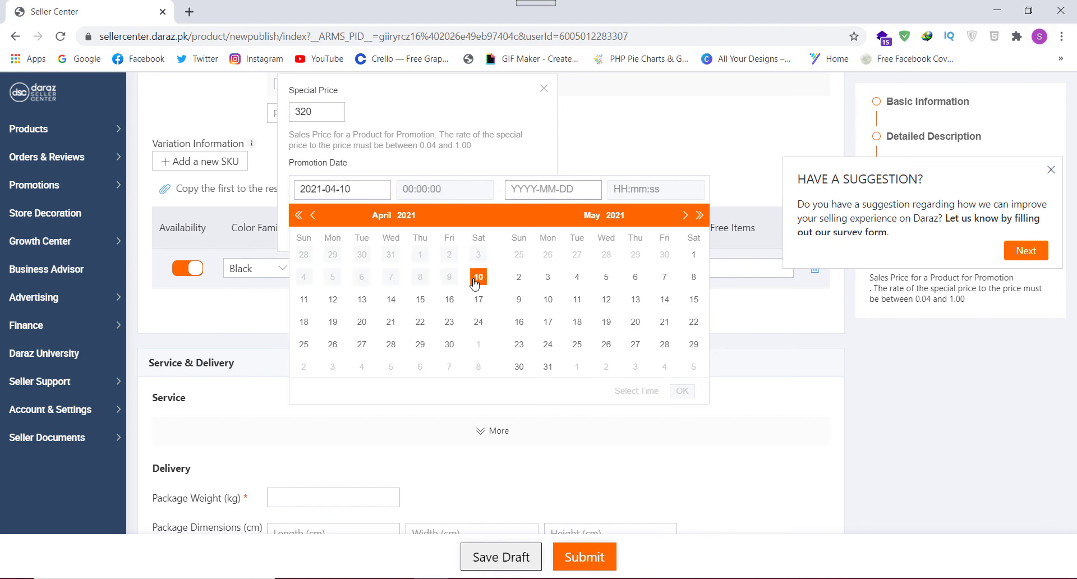
{"action": "left_click", "coordinate": [450, 346]}
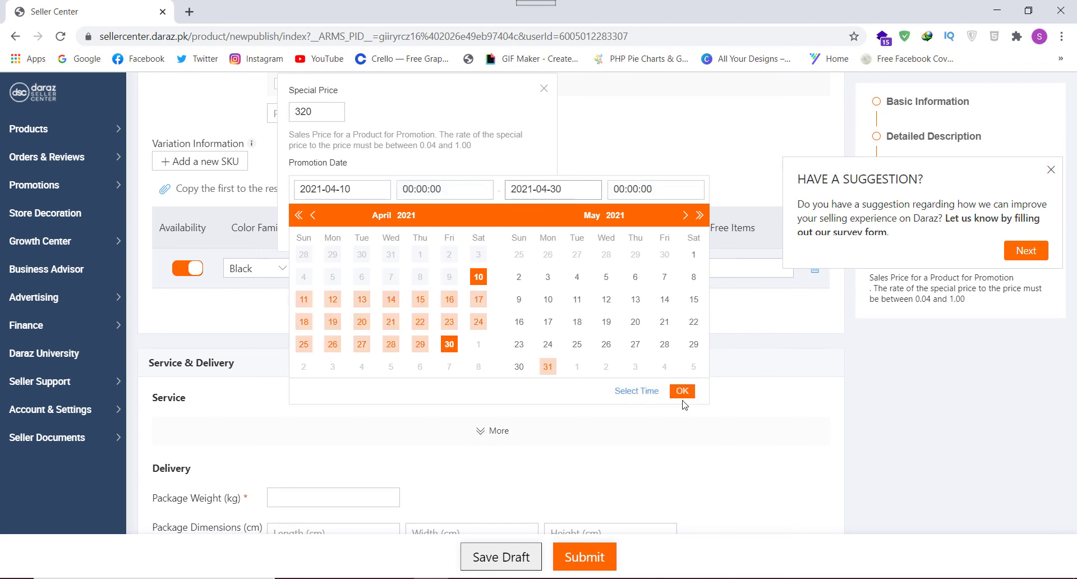
{"action": "left_click", "coordinate": [682, 391]}
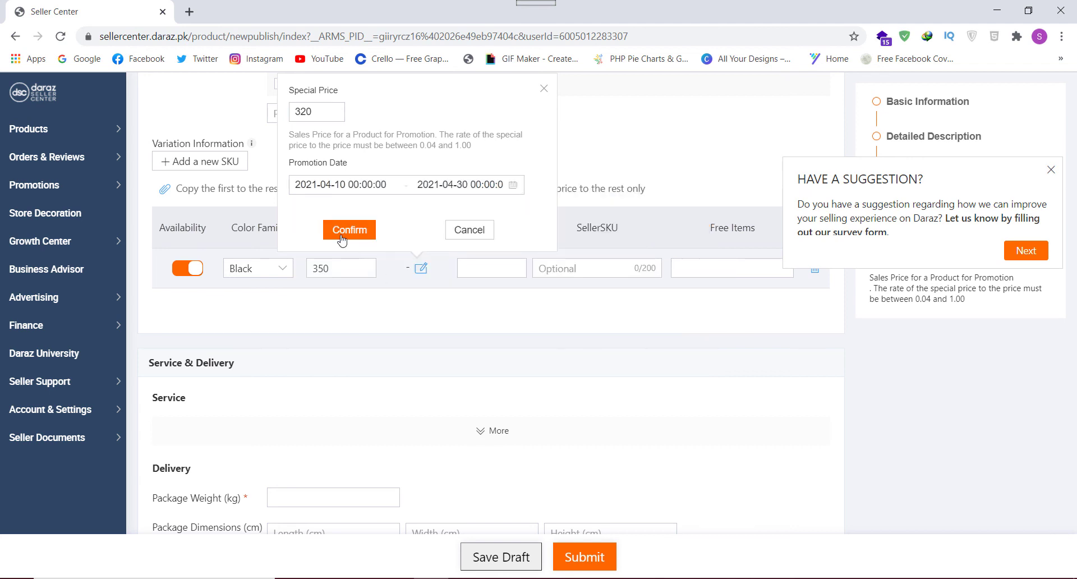
{"action": "left_click", "coordinate": [336, 240]}
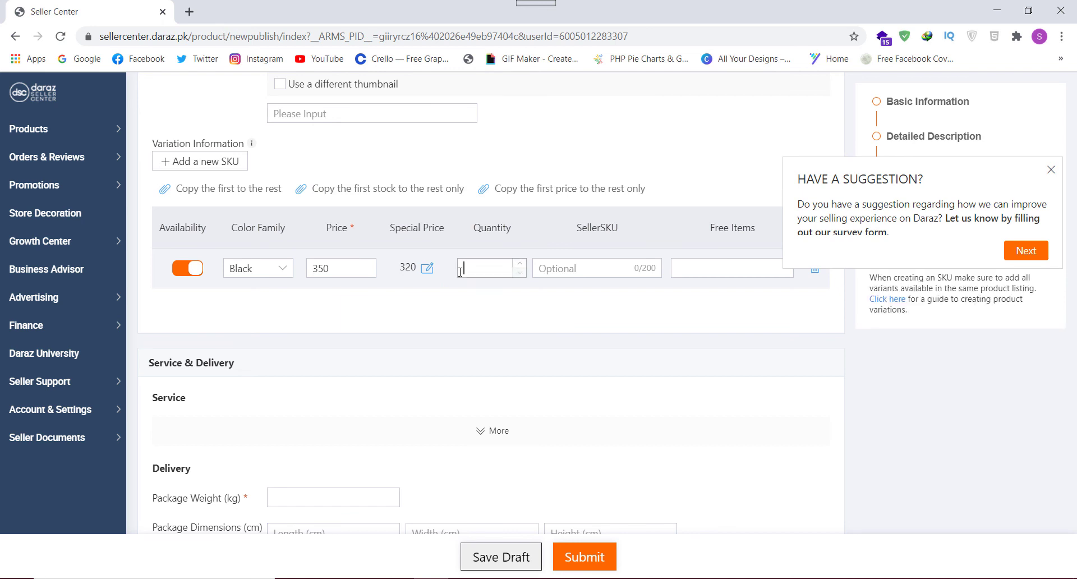
- Set the stock quantity of the Black variation to 20
{"action": "type", "text": "20"}
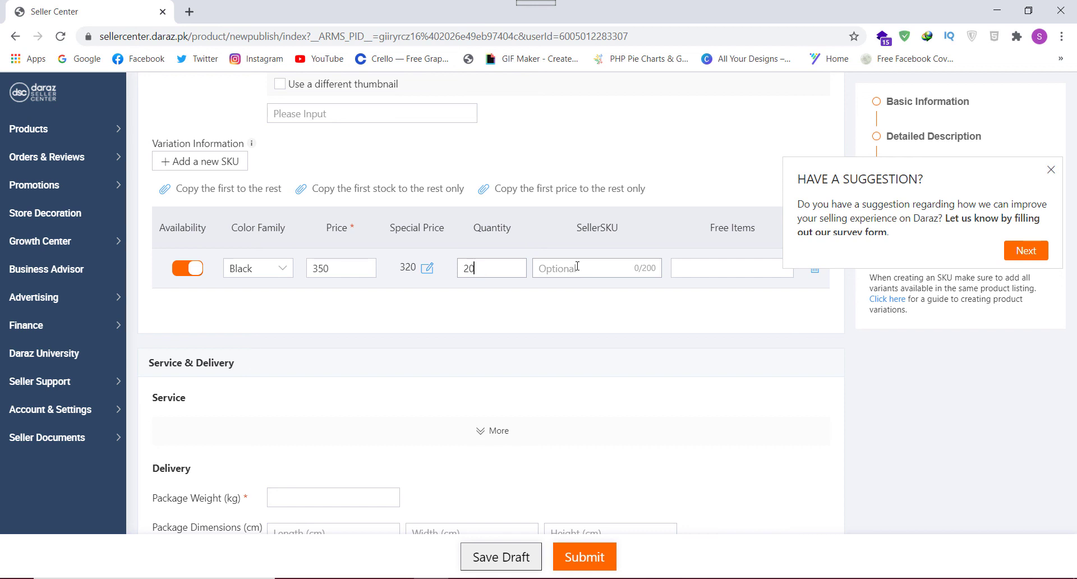
{"action": "left_click", "coordinate": [556, 270]}
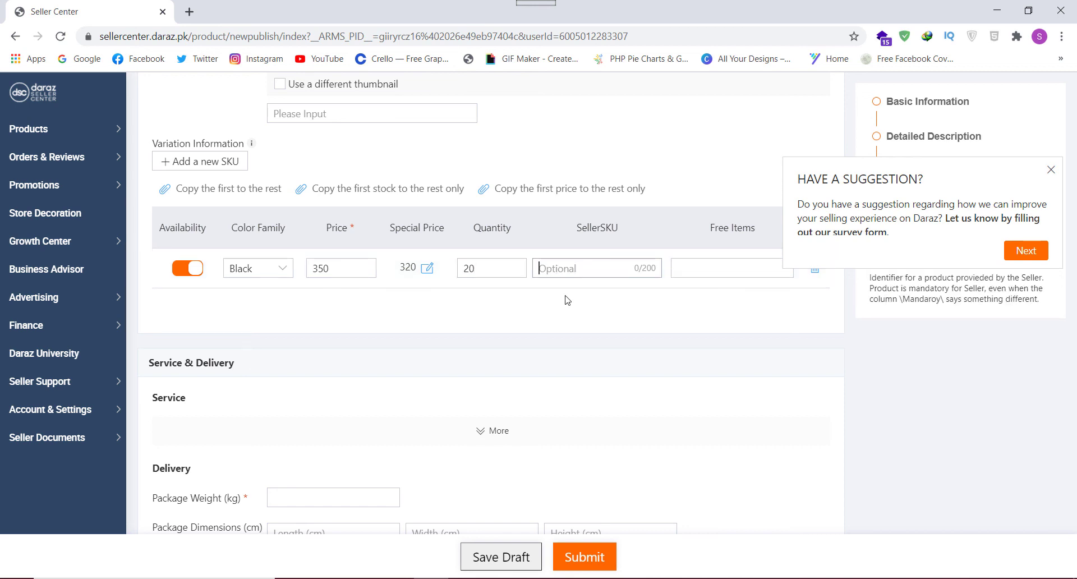
- Set the package weight to 0.1 kg and the package dimensions to 3 x 3 x 3 cm
{"action": "scroll", "coordinate": [507, 323], "scroll_direction": "down", "scroll_amount": 3}
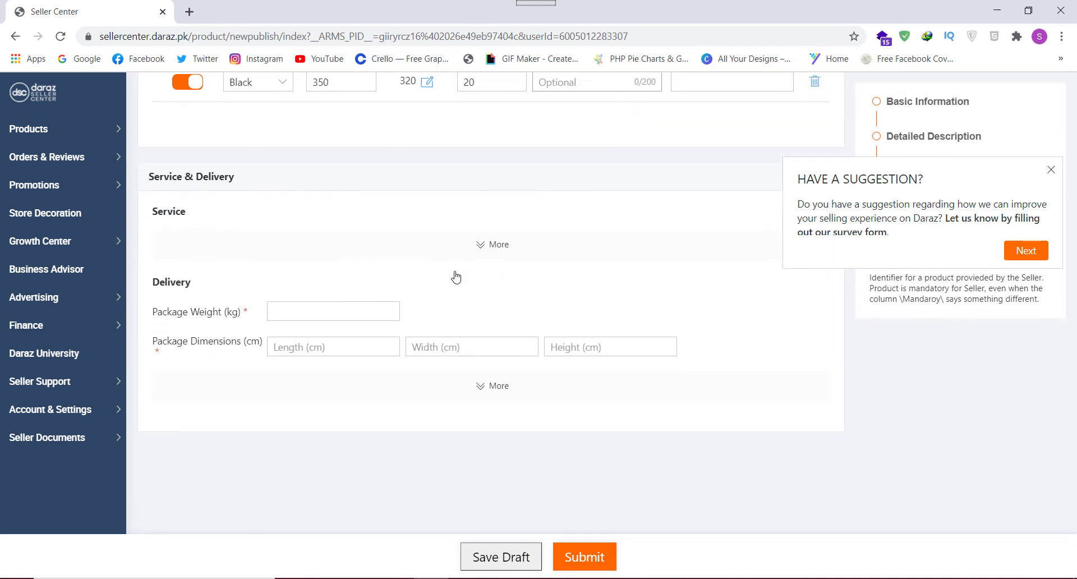
{"action": "left_click", "coordinate": [359, 311]}
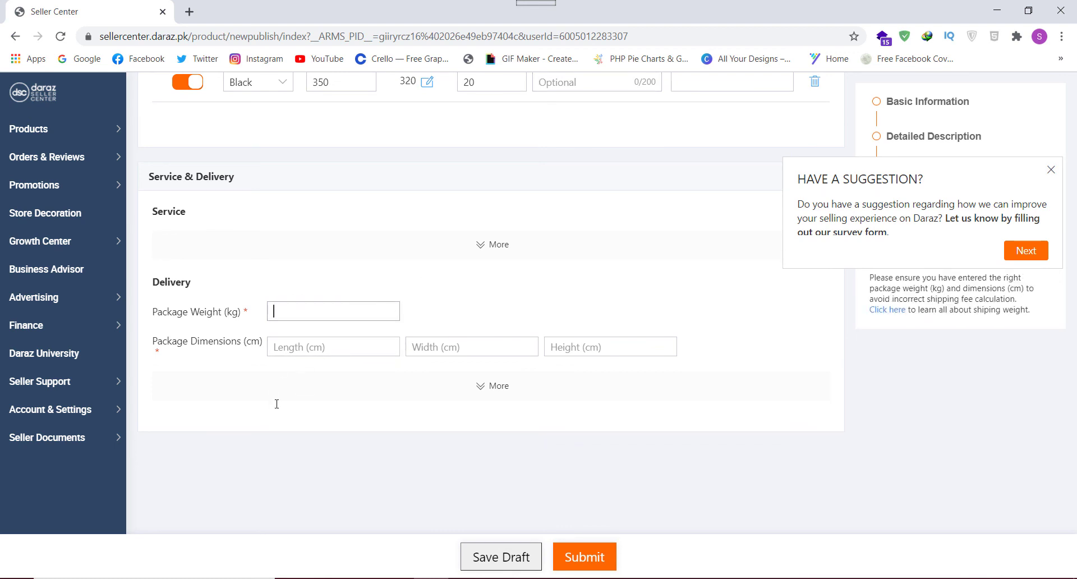
{"action": "type", "text": "0.1"}
{"action": "left_click", "coordinate": [306, 349]}
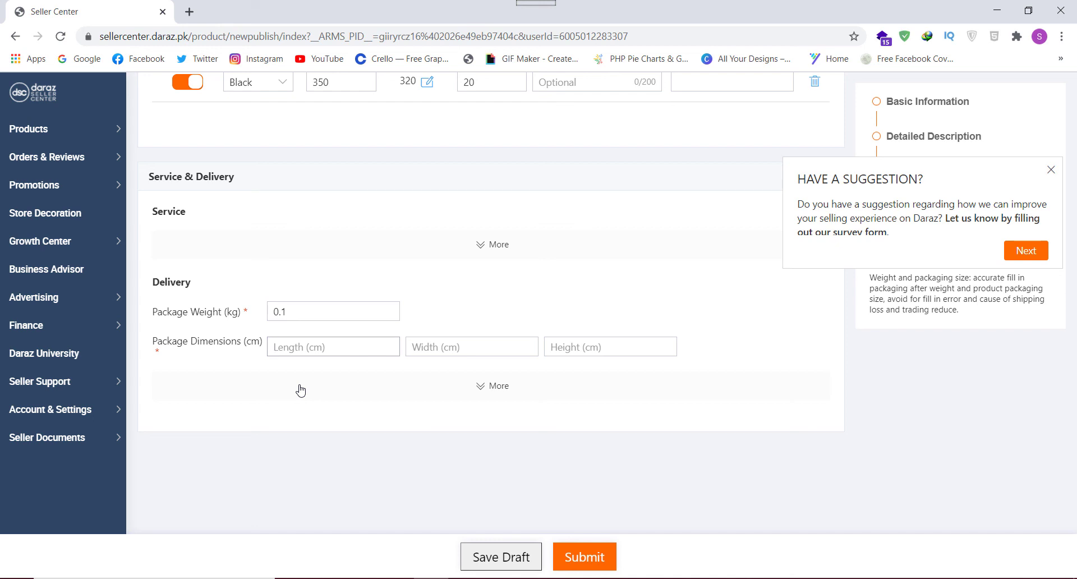
{"action": "type", "text": "33"}
{"action": "key", "text": "BackSpace"}
{"action": "key", "text": "Tab"}
{"action": "type", "text": "3"}
{"action": "key", "text": "Tab"}
{"action": "type", "text": "3"}
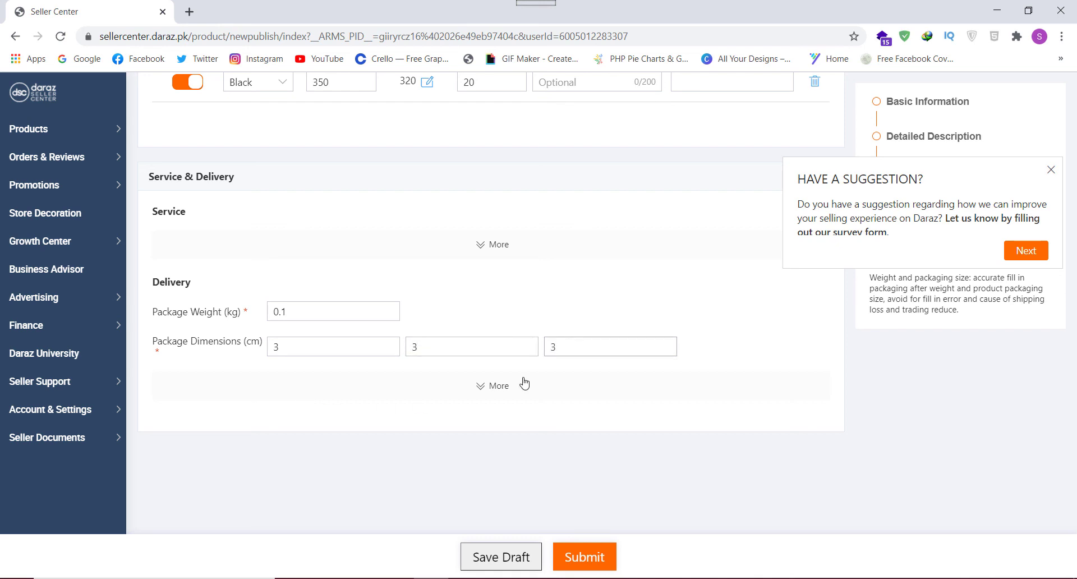
- Expand the additional delivery options and examine the shipping cost detail for the package
{"action": "left_click", "coordinate": [494, 386]}
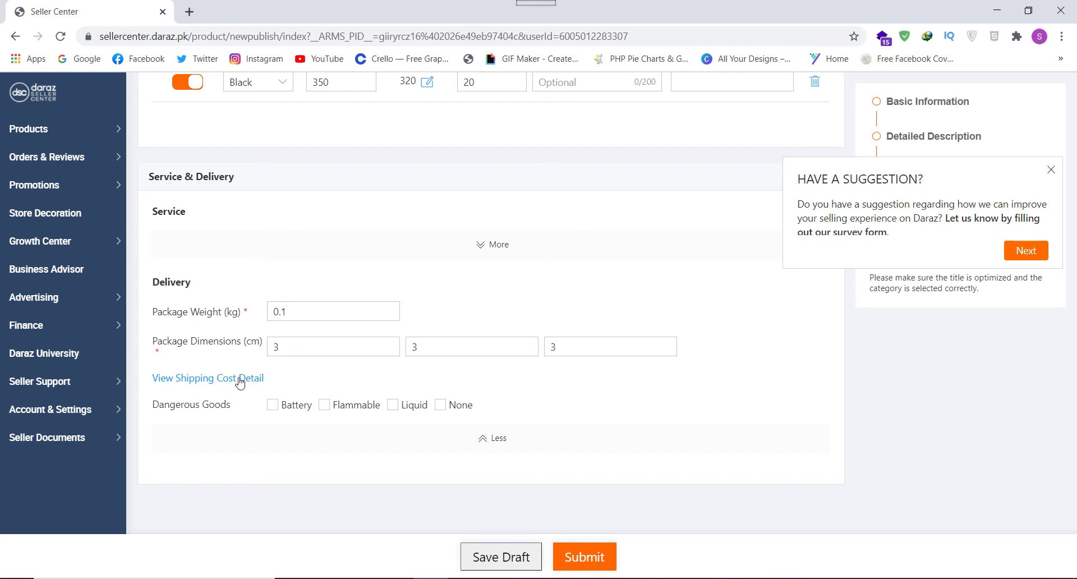
{"action": "left_click", "coordinate": [204, 381]}
{"action": "scroll", "coordinate": [295, 438], "scroll_direction": "down", "scroll_amount": 5}
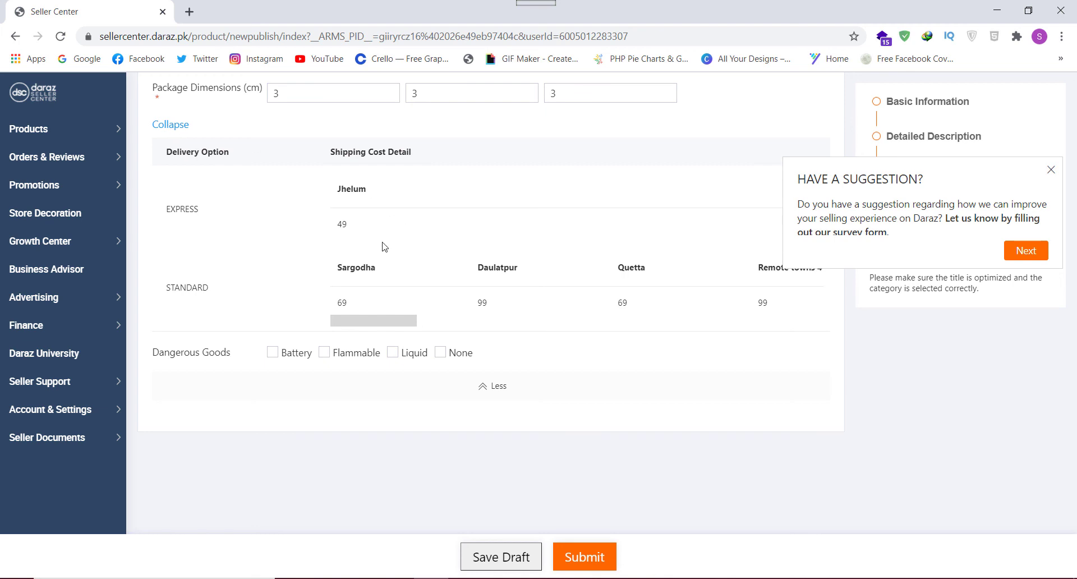
{"action": "left_click", "coordinate": [173, 125]}
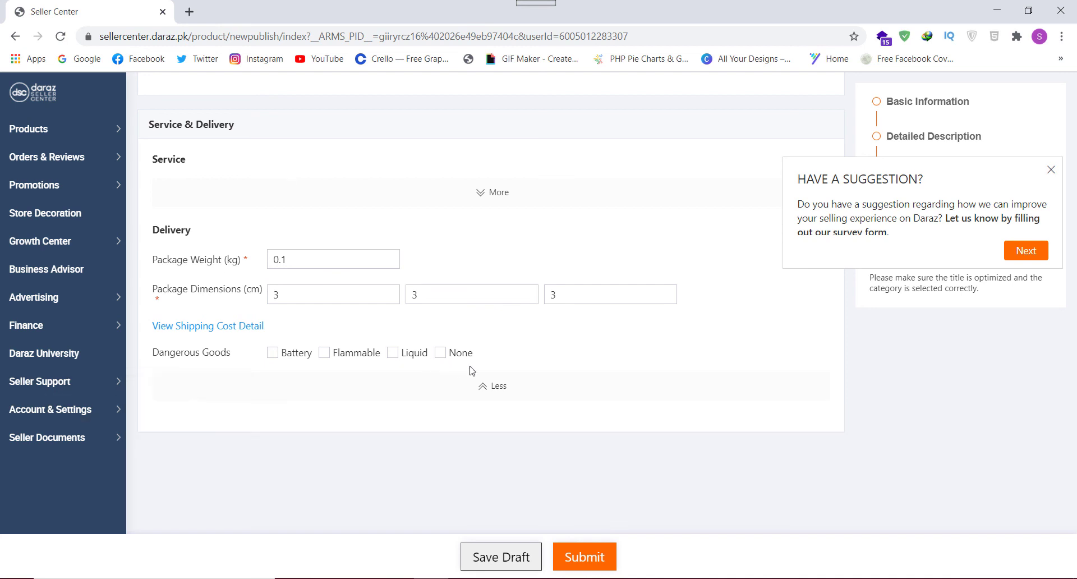
- Declare the product's dangerous goods as None in the delivery details
{"action": "left_click", "coordinate": [441, 352]}
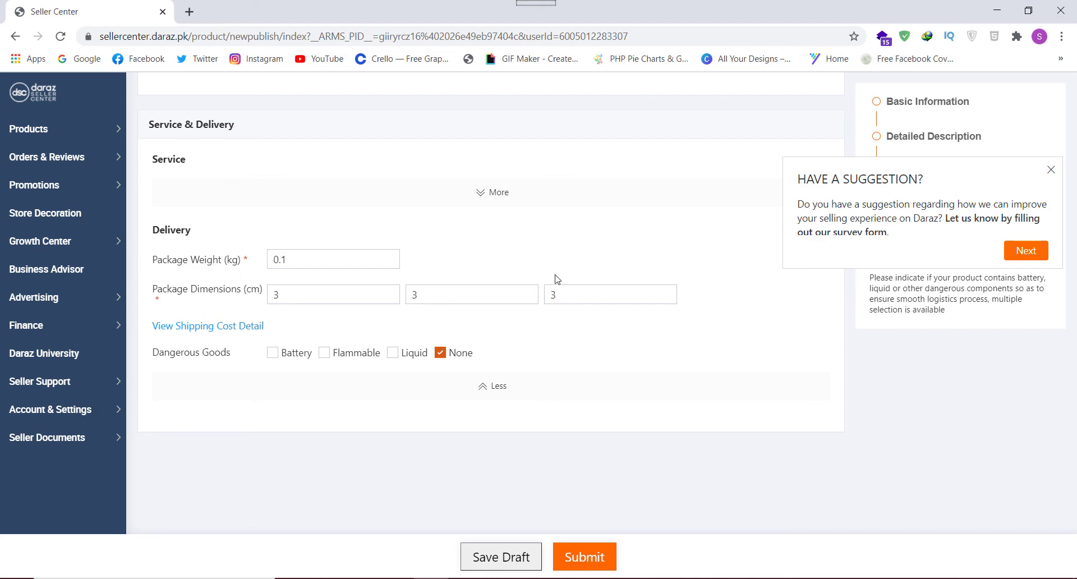
{"action": "scroll", "coordinate": [555, 275], "scroll_direction": "up", "scroll_amount": 20}
{"action": "scroll", "coordinate": [553, 262], "scroll_direction": "up", "scroll_amount": 4}
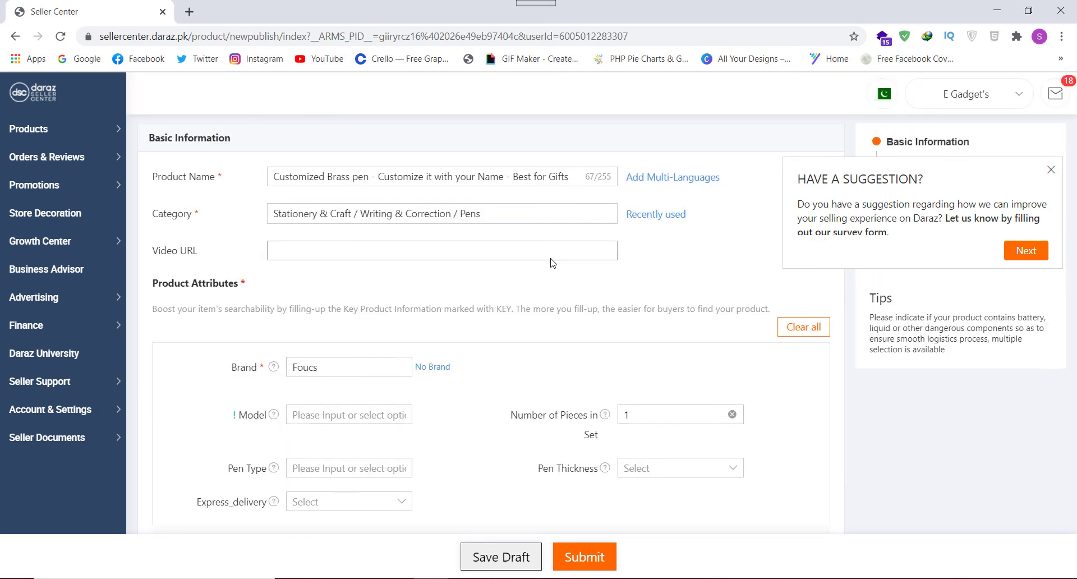
{"action": "scroll", "coordinate": [505, 556], "scroll_direction": "down", "scroll_amount": 4}
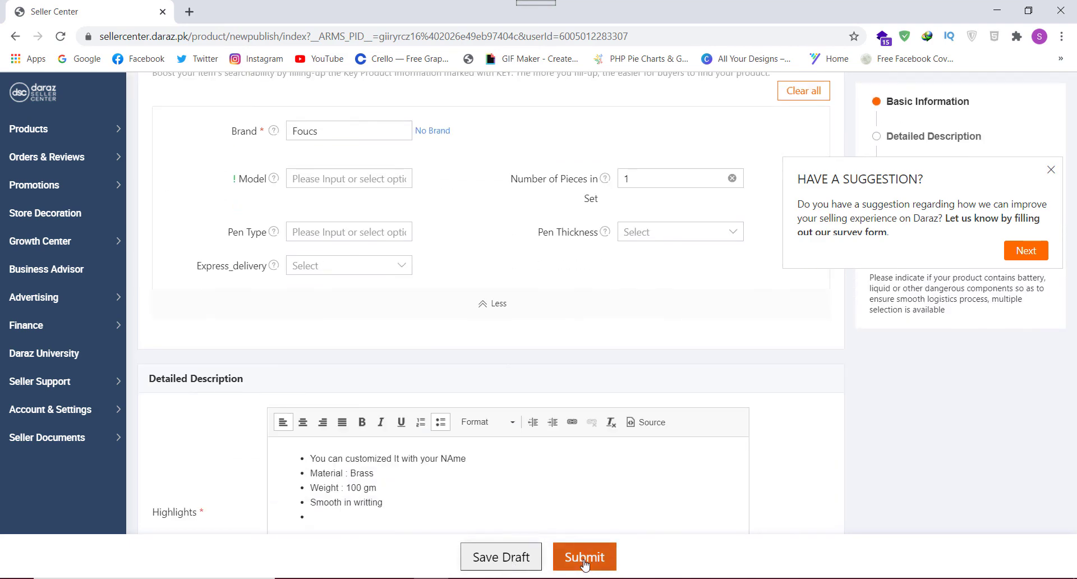